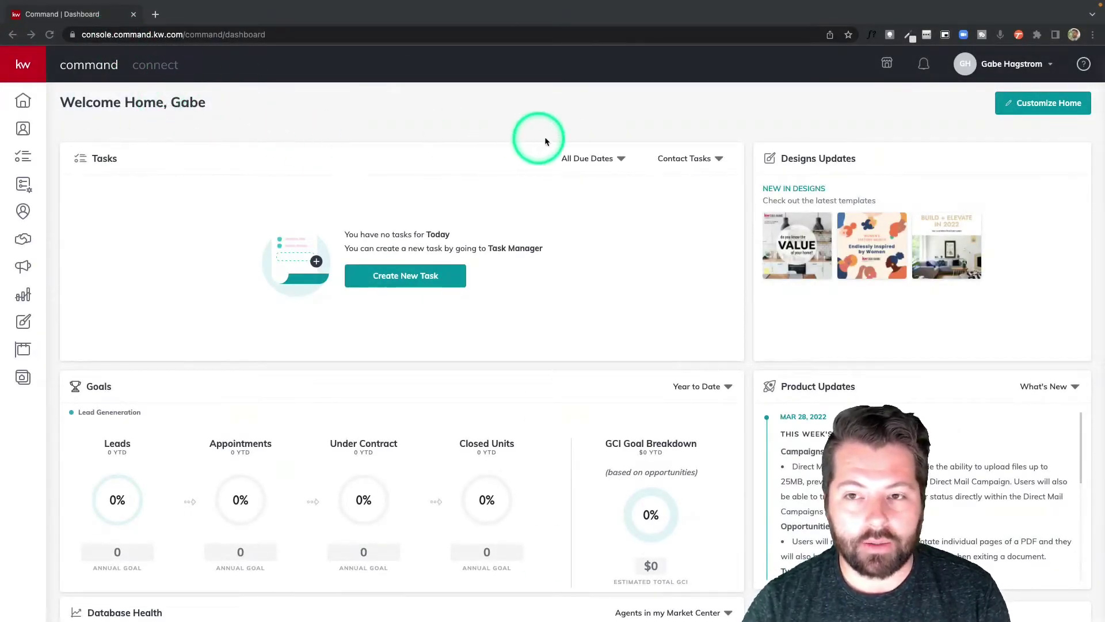
# Search KW Marketplace for 'brivity' and open the KW Command and Brivity product page
pyautogui.click(887, 66)
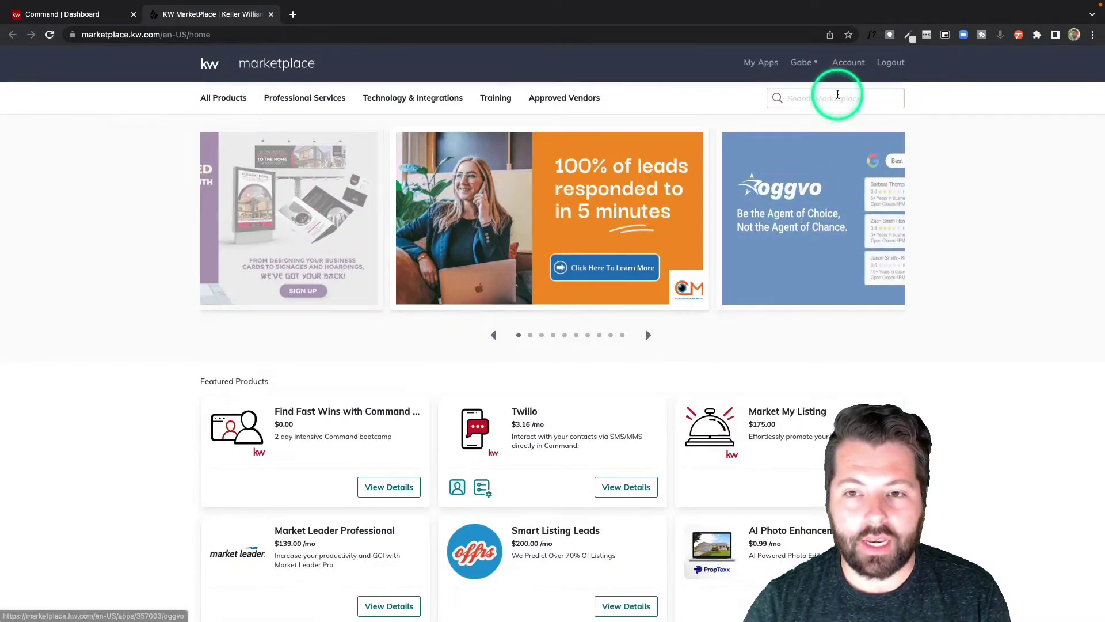
pyautogui.click(817, 98)
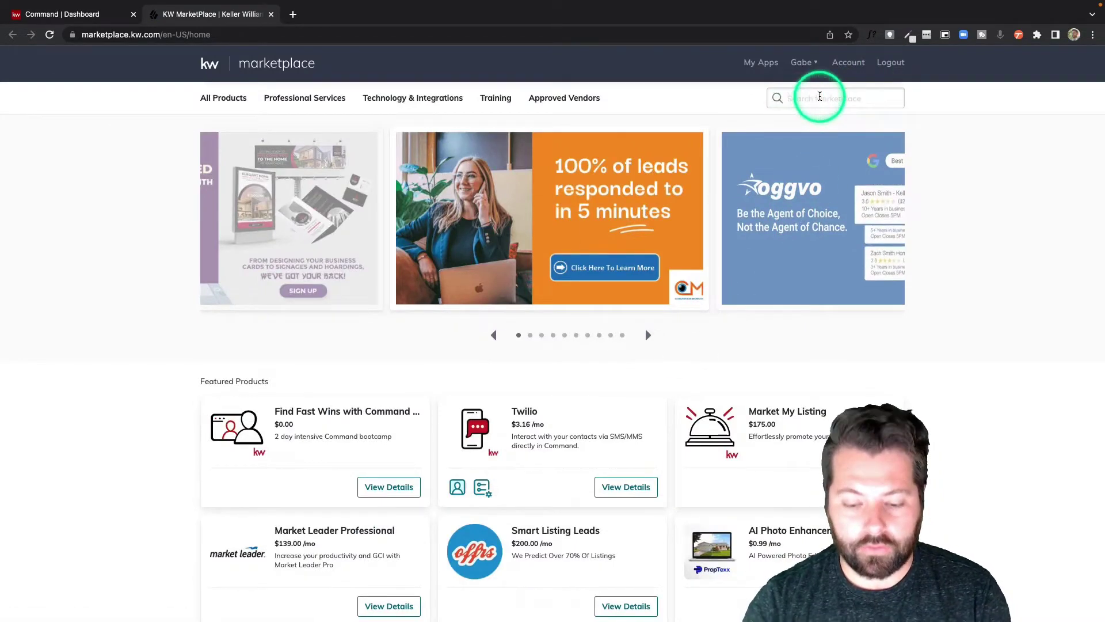
pyautogui.write('brivity')
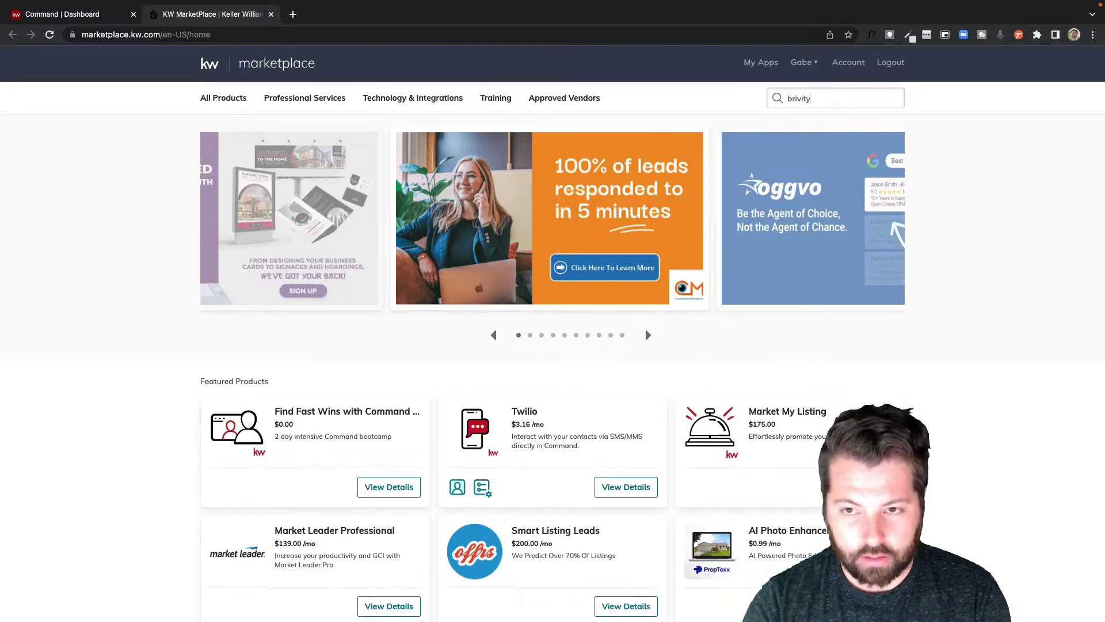
pyautogui.press('Return')
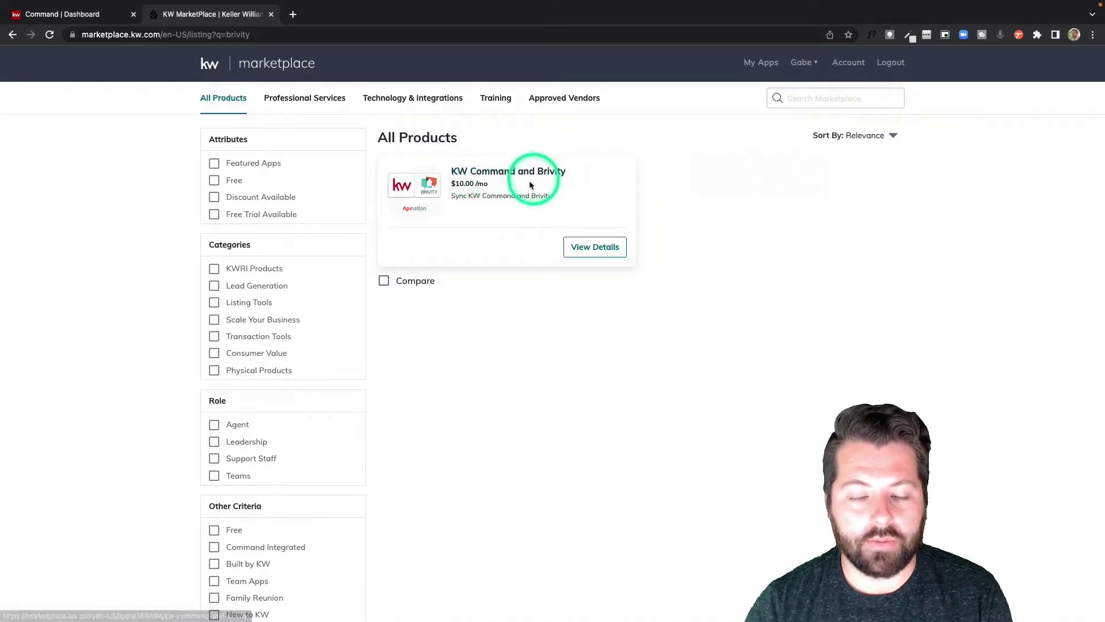
pyautogui.click(594, 247)
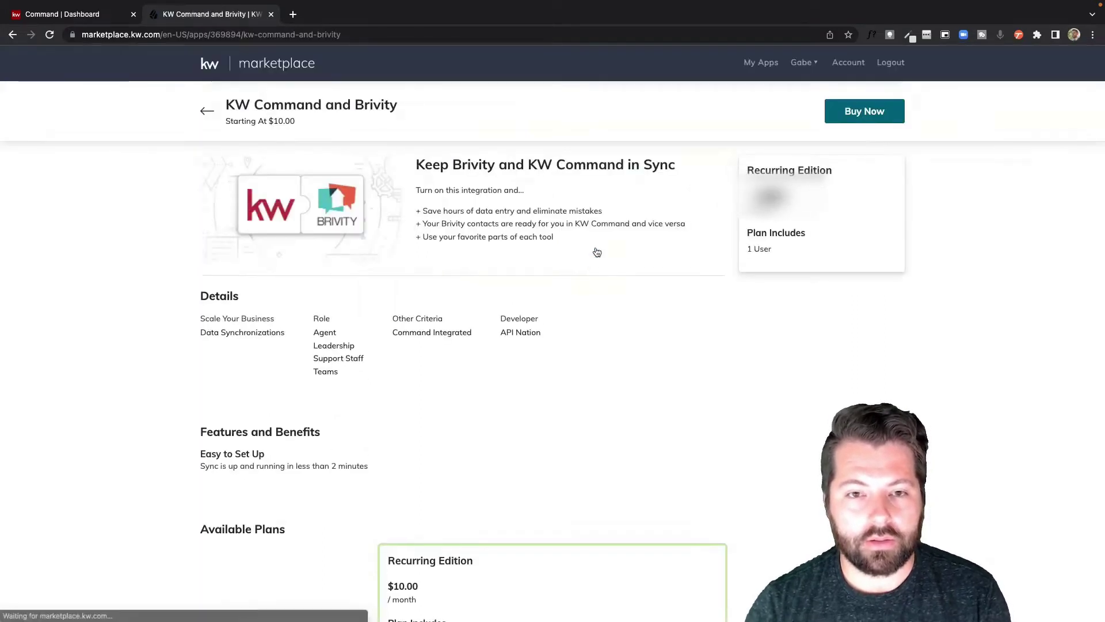
# Buy the KW Command and Brivity integration and launch it from My Apps
pyautogui.click(470, 253)
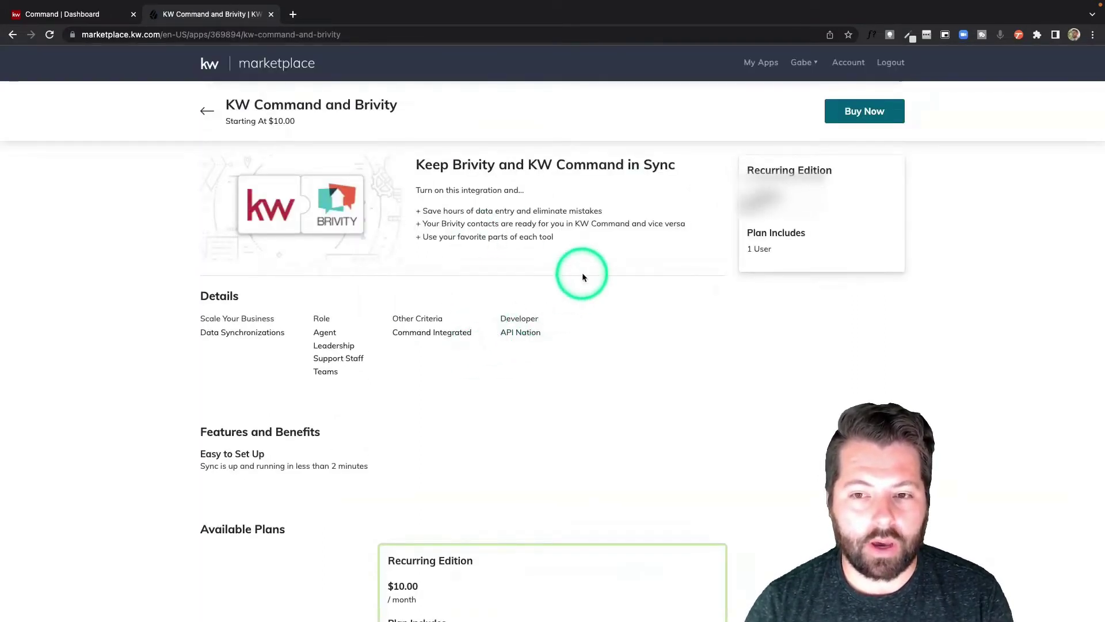
pyautogui.click(869, 111)
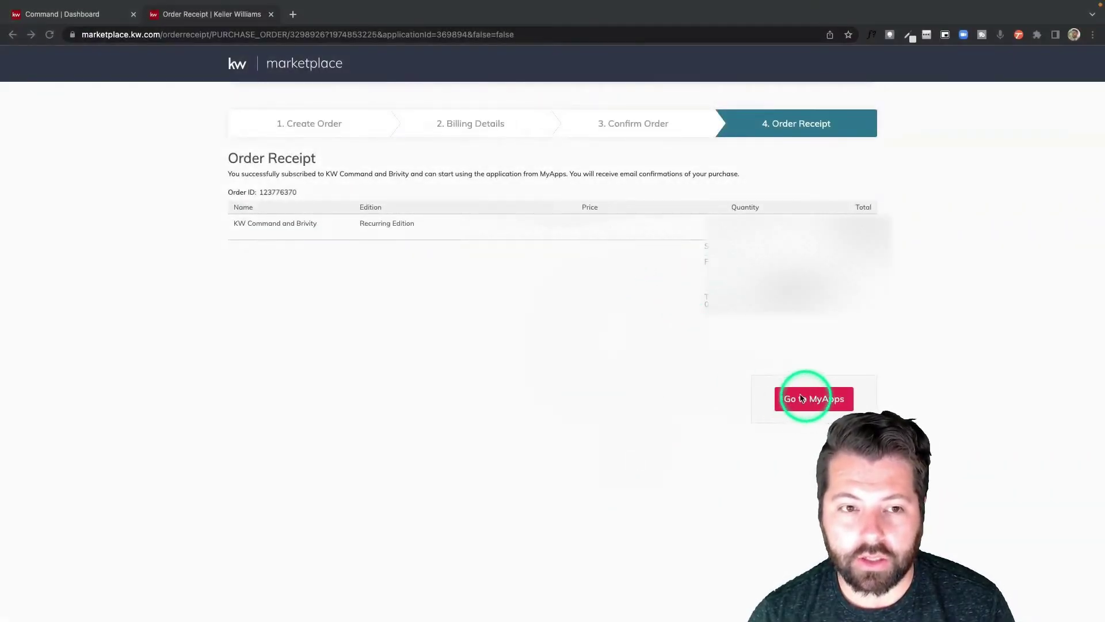
pyautogui.click(802, 375)
pyautogui.click(802, 400)
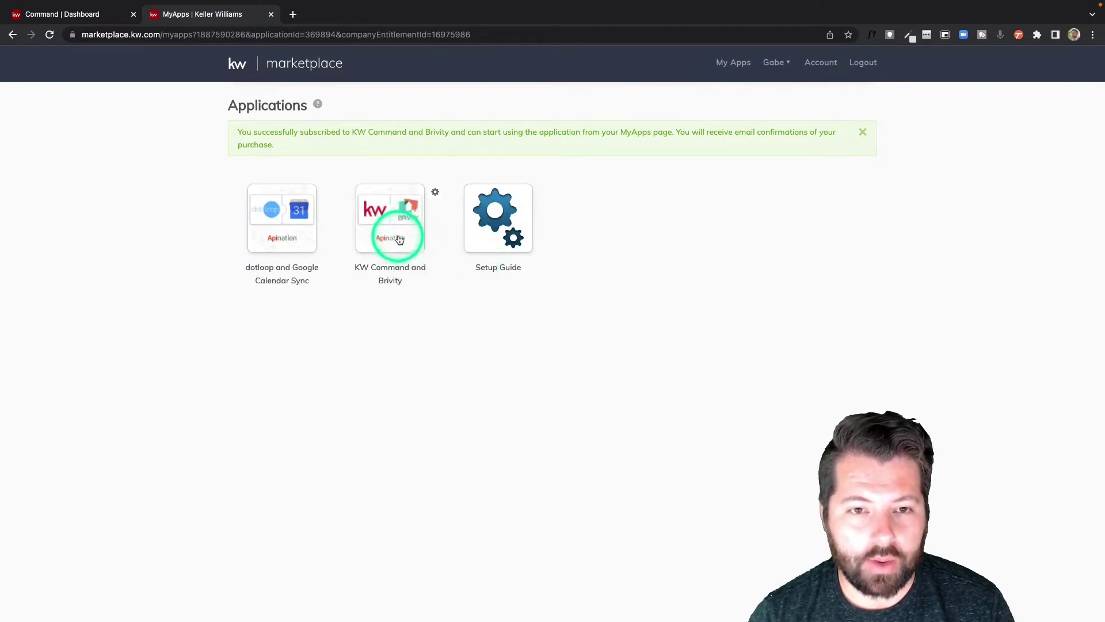
pyautogui.click(394, 219)
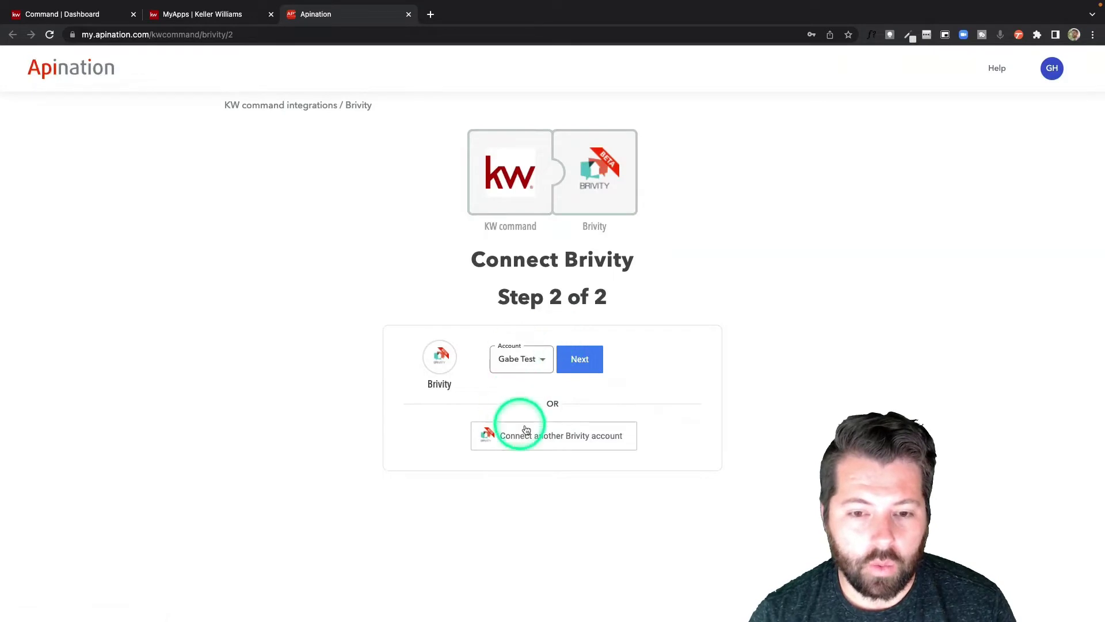
# Connect another Brivity account with its username and password, naming it Main Street Team
pyautogui.click(547, 439)
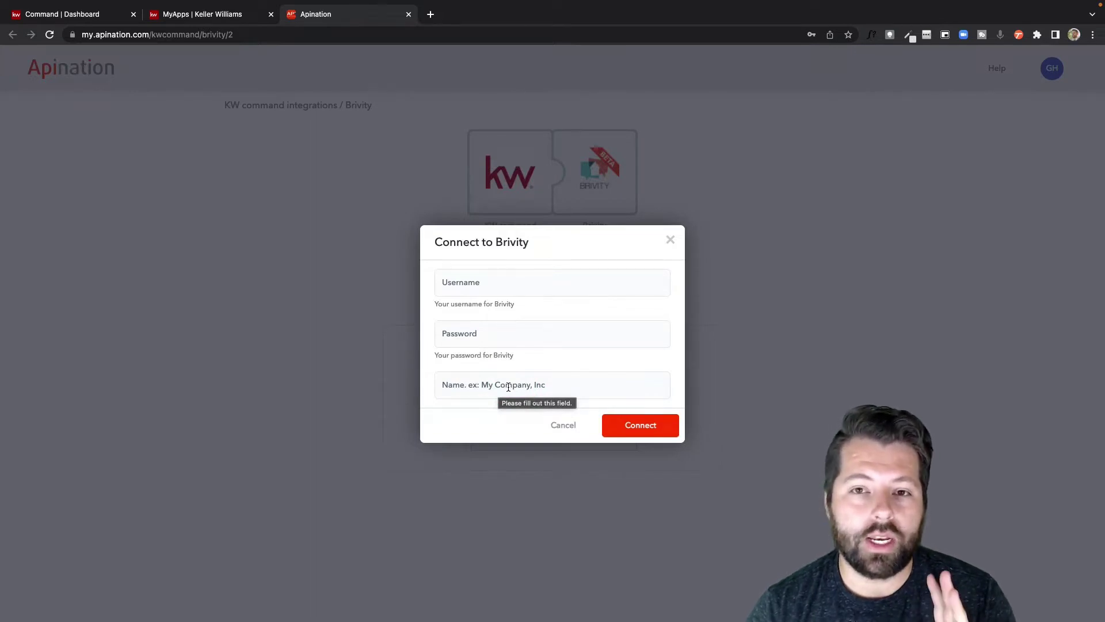
pyautogui.click(486, 281)
pyautogui.write('just')
pyautogui.click(514, 385)
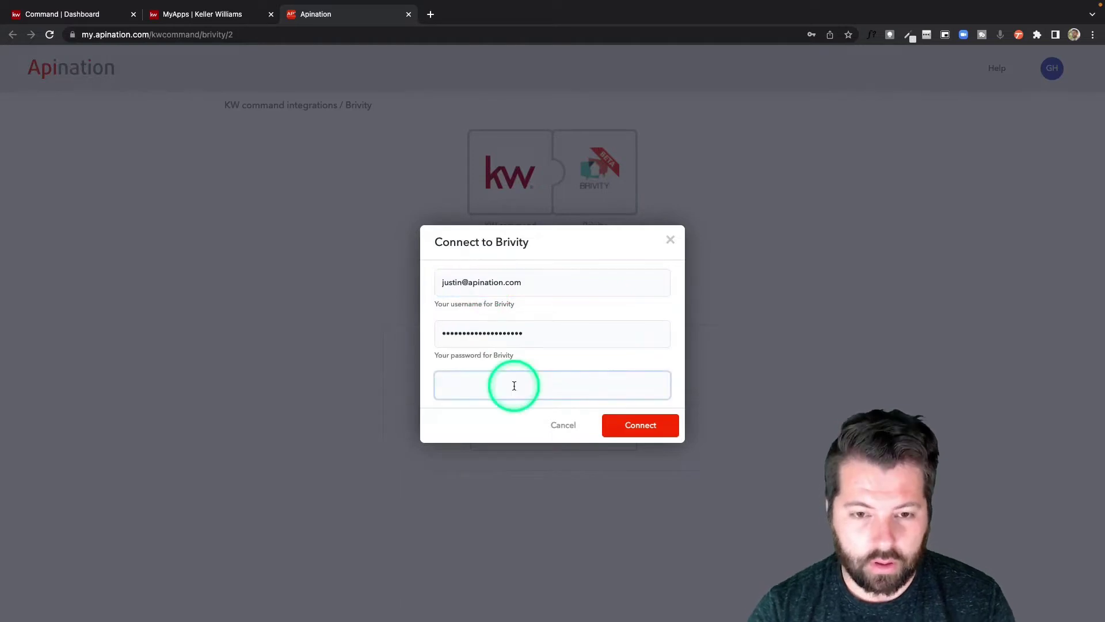
pyautogui.write('Main Street Team')
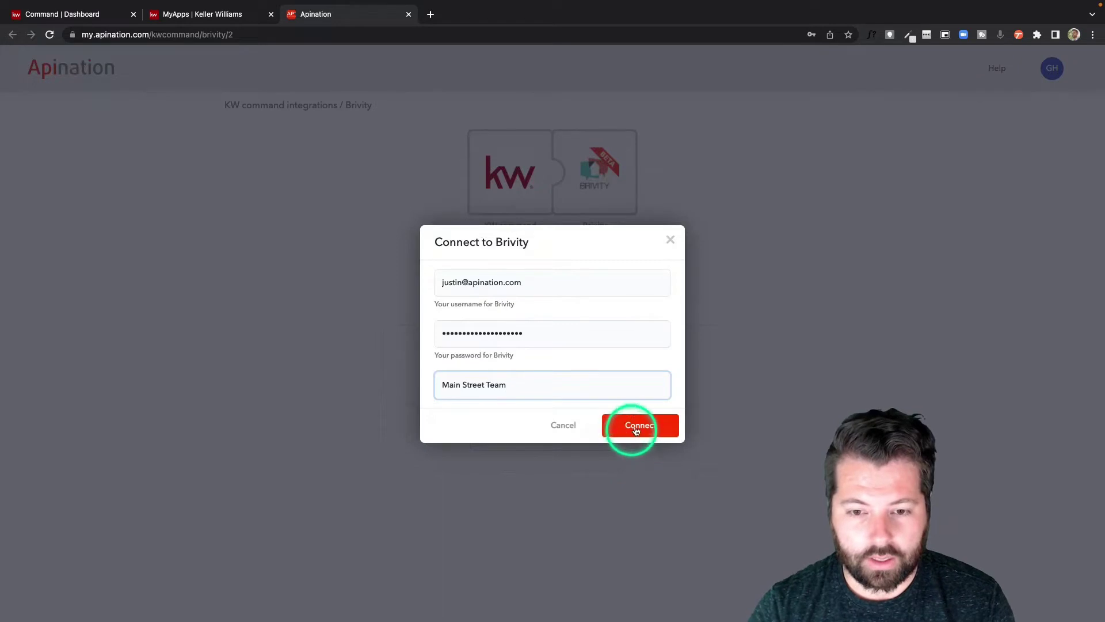
pyautogui.click(633, 427)
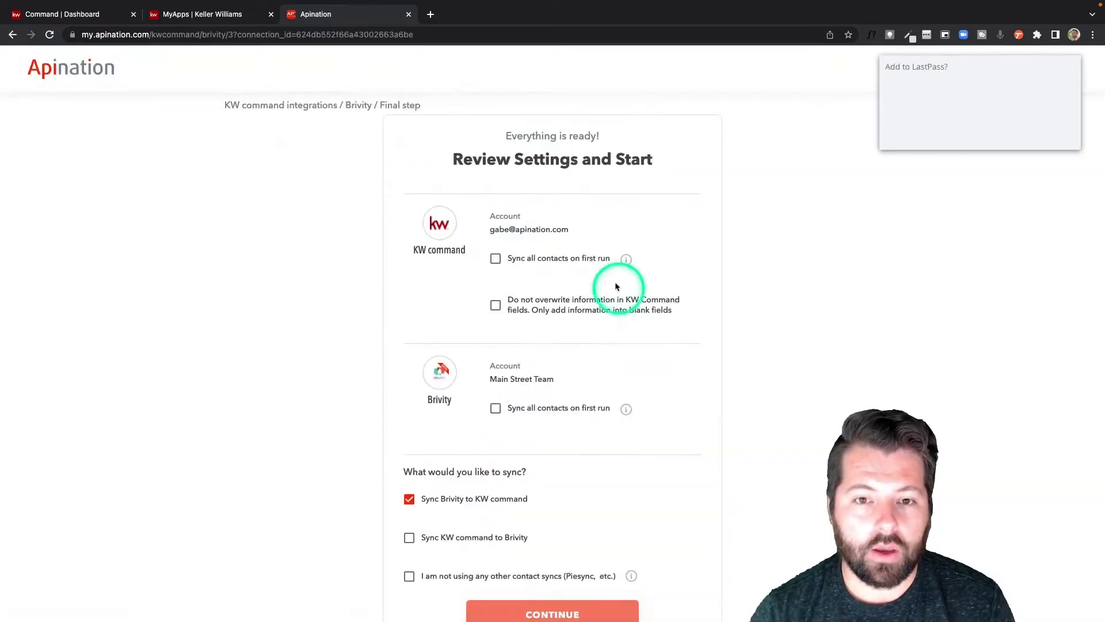
# Enable first-run sync of all contacts both ways and Do not overwrite, then confirm and continue
pyautogui.scroll(-2, 675, 270)
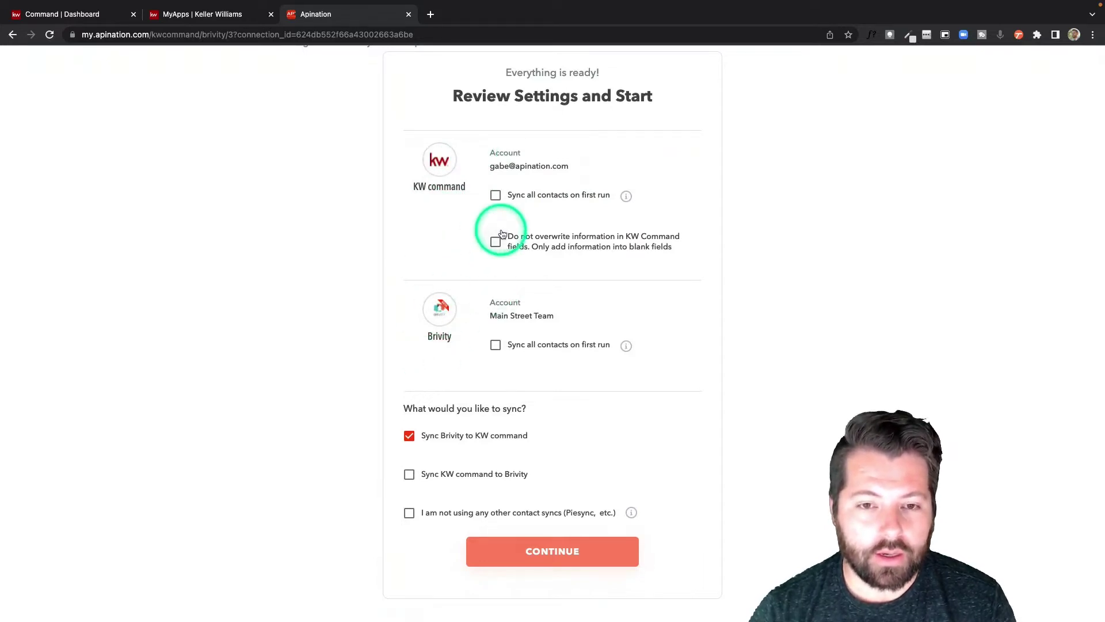
pyautogui.click(496, 196)
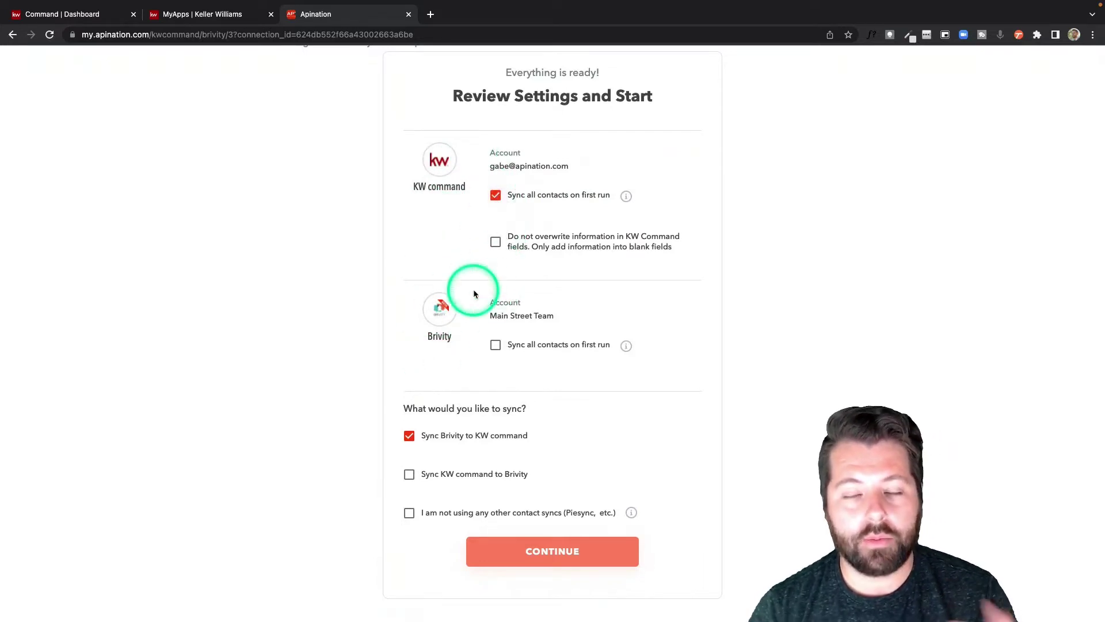
pyautogui.click(496, 241)
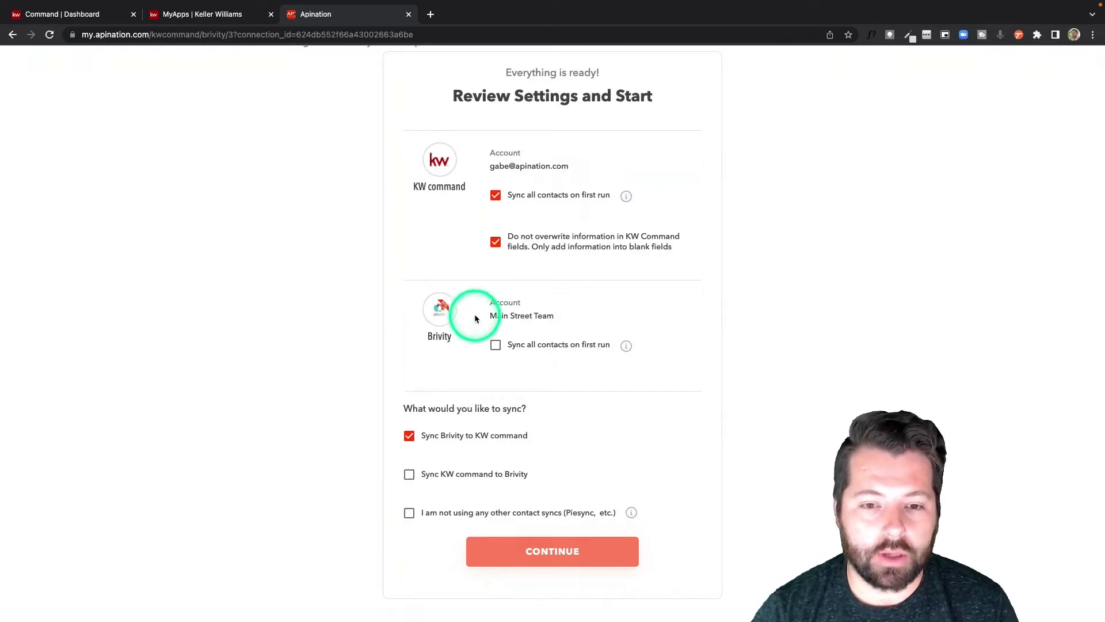
pyautogui.click(496, 346)
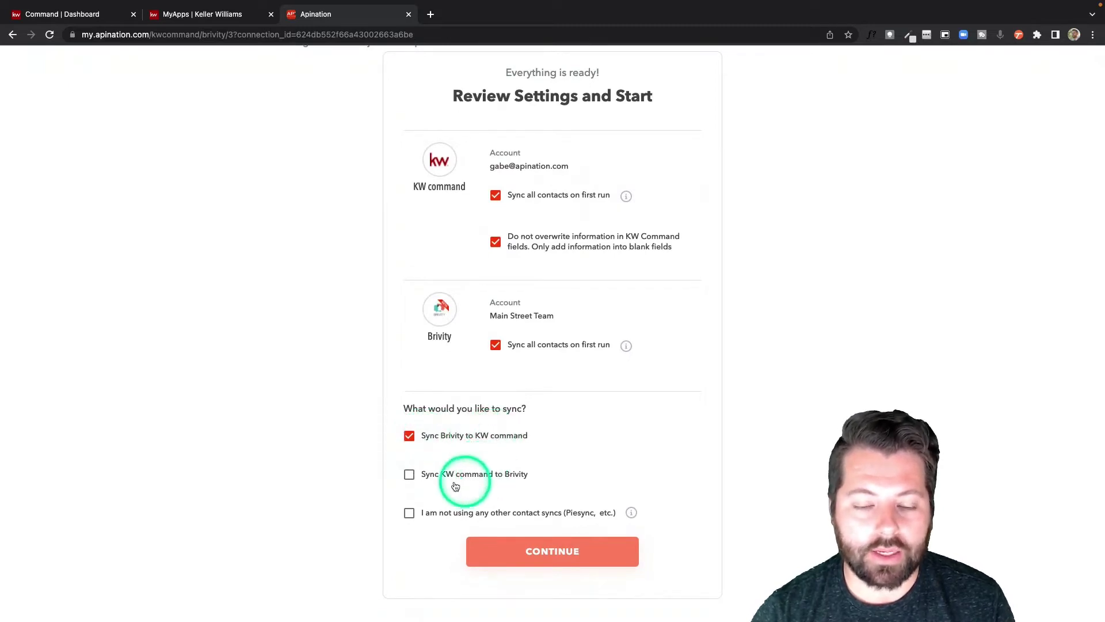
pyautogui.click(410, 475)
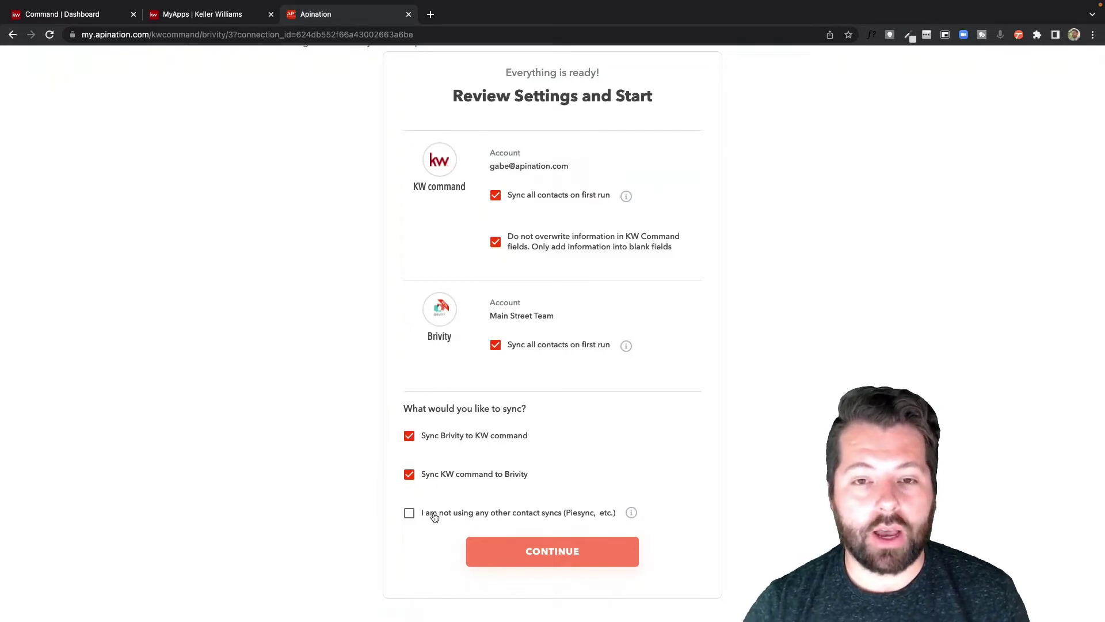
pyautogui.click(409, 512)
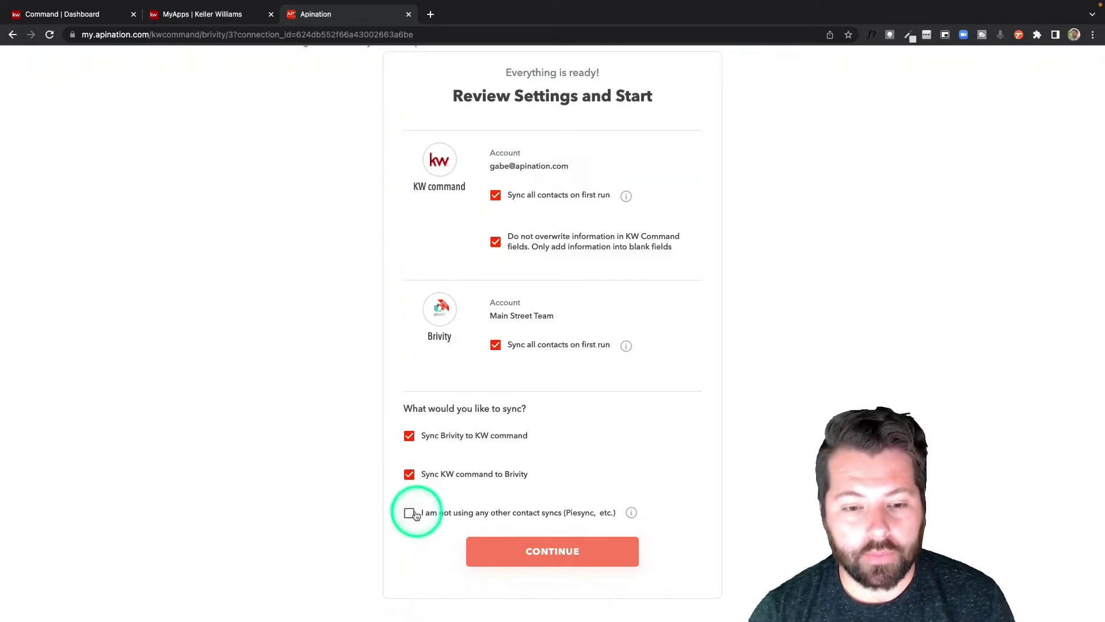
pyautogui.click(564, 561)
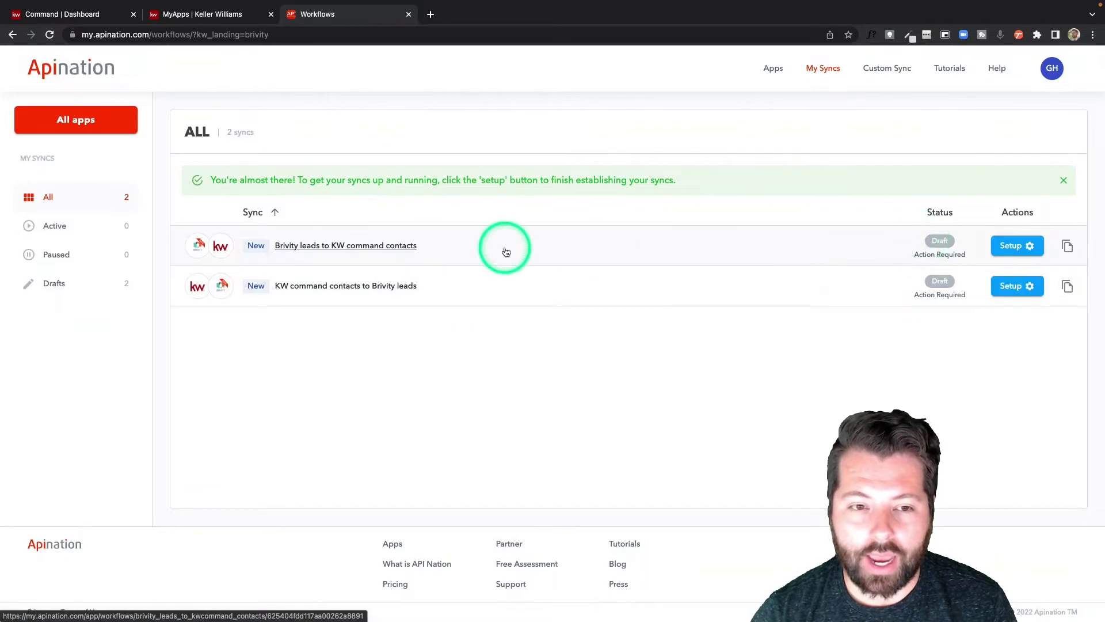
# Open the Brivity leads to KW command contacts sync settings
pyautogui.click(347, 246)
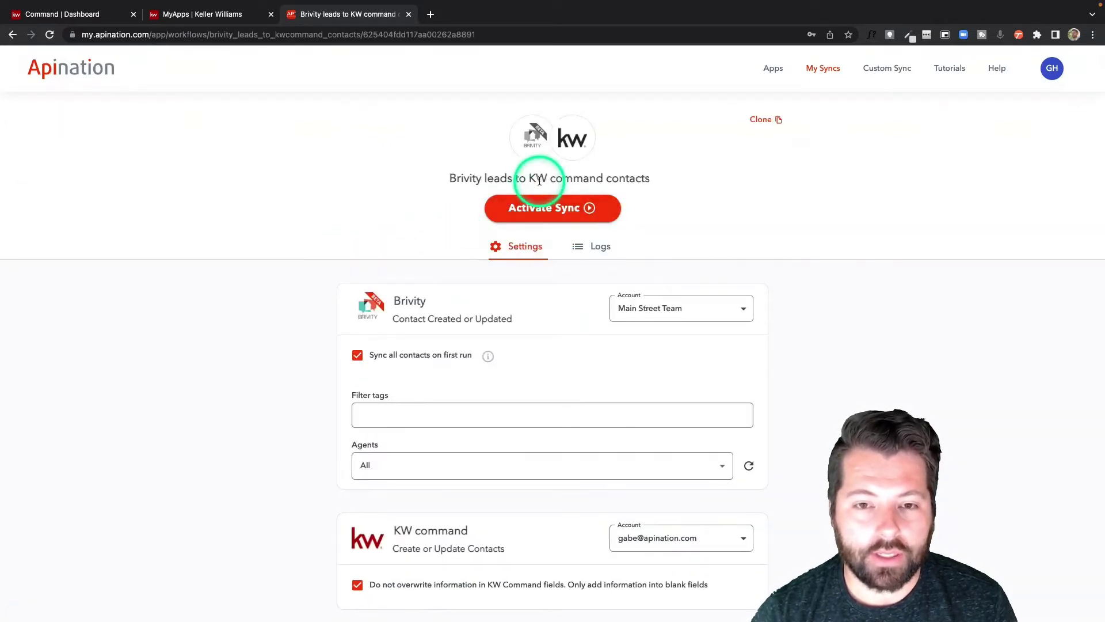
pyautogui.scroll(-2, 474, 329)
pyautogui.scroll(-4, 475, 329)
pyautogui.click(474, 329)
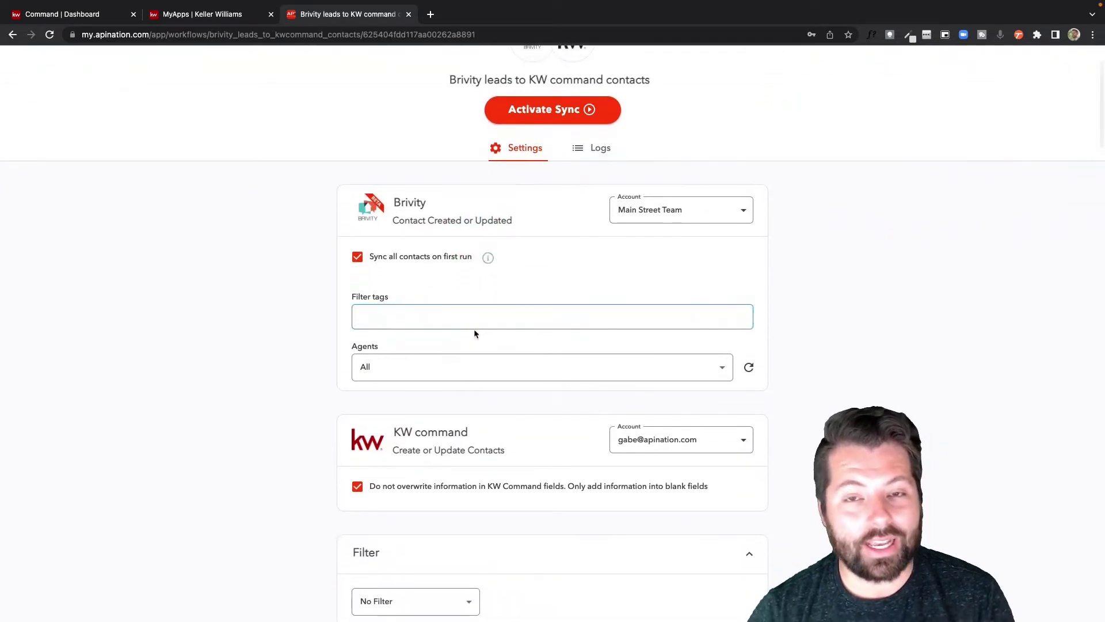
pyautogui.scroll(-1, 474, 329)
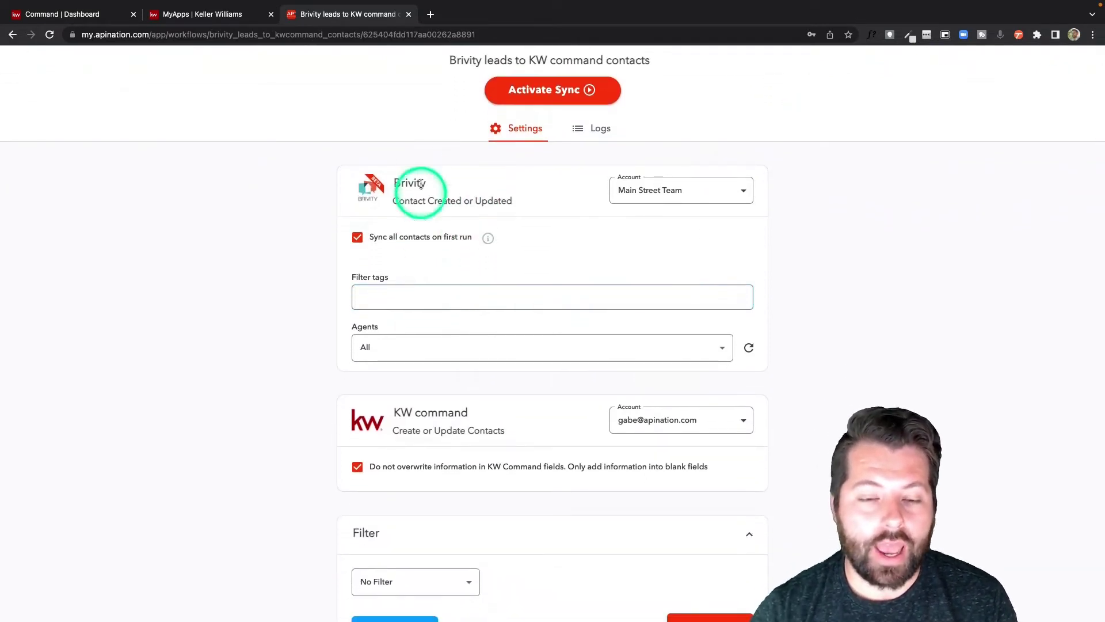
pyautogui.scroll(5, 422, 227)
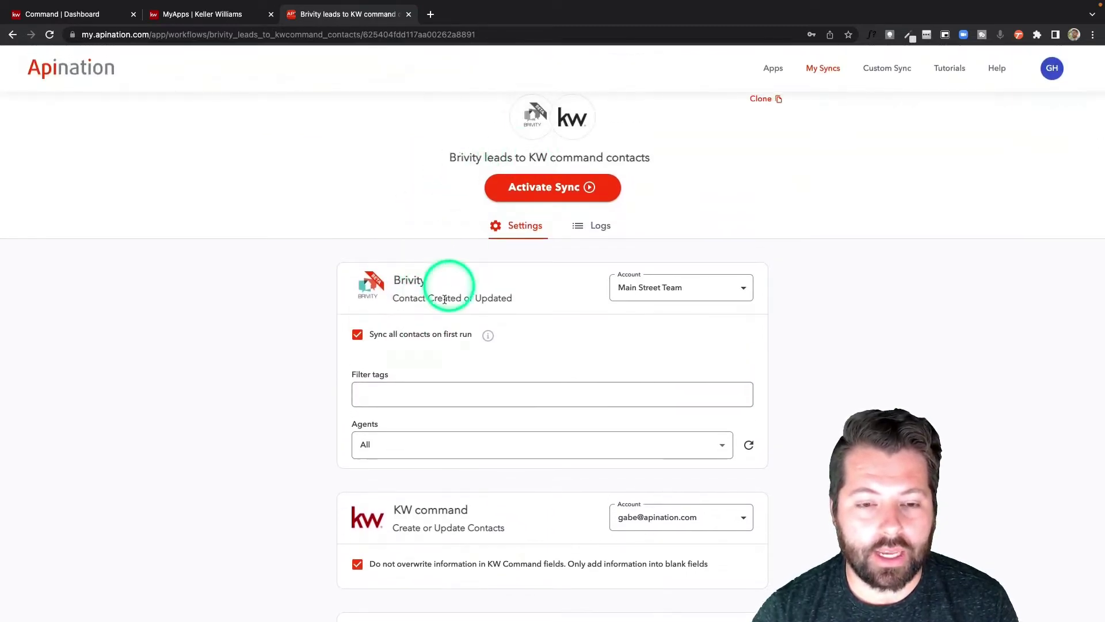
pyautogui.scroll(-3, 444, 299)
pyautogui.scroll(-3, 445, 303)
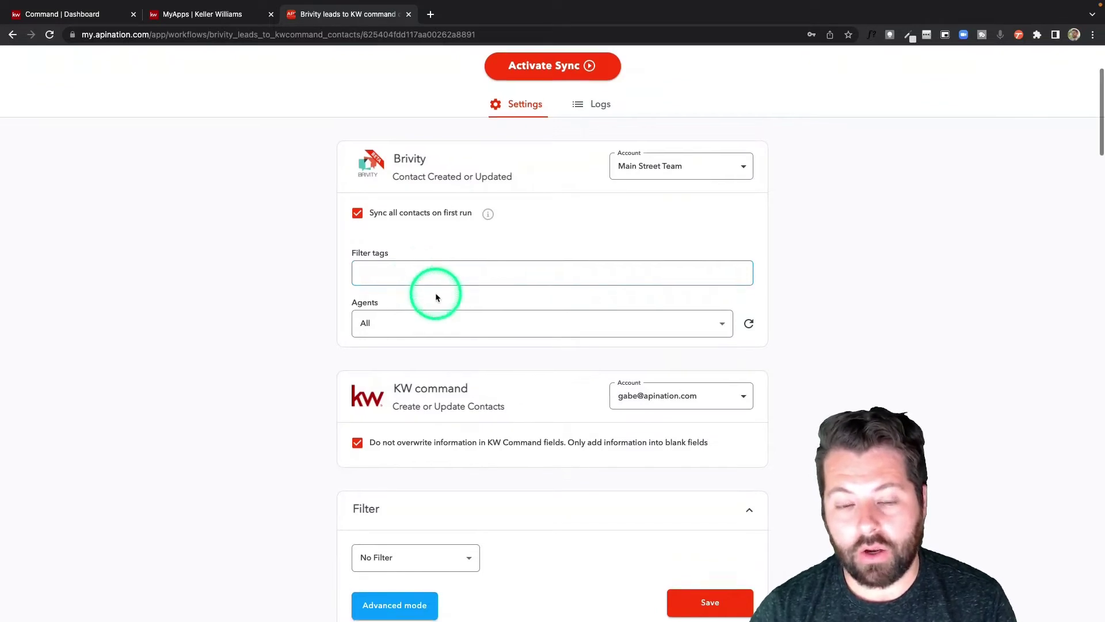
pyautogui.scroll(-1, 436, 293)
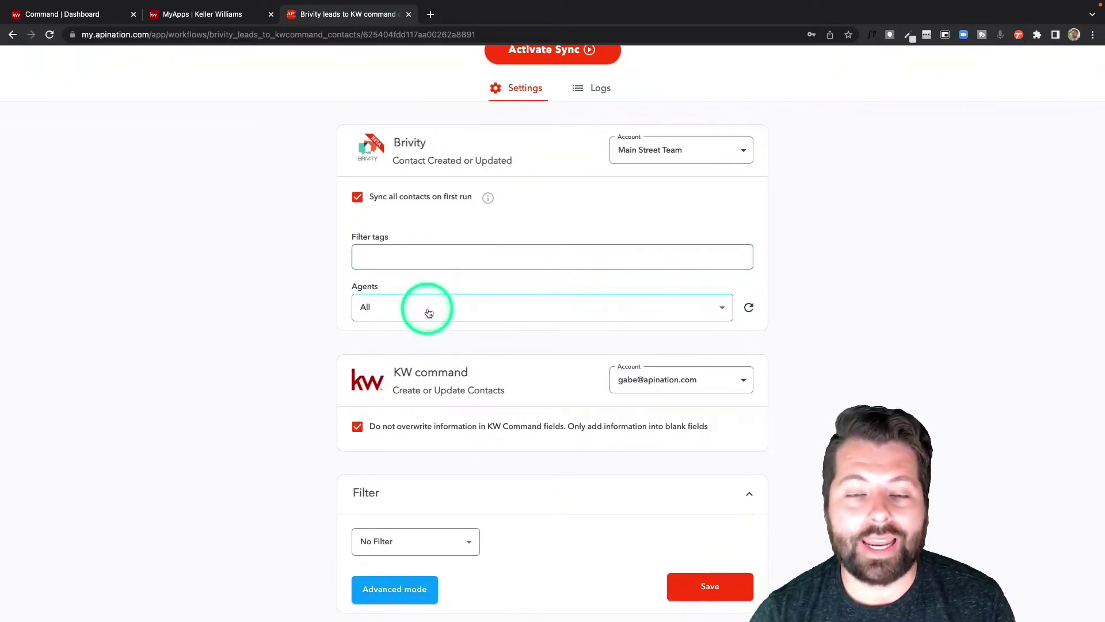
# Try selecting individual agents, then restore the Agents setting to All
pyautogui.click(428, 312)
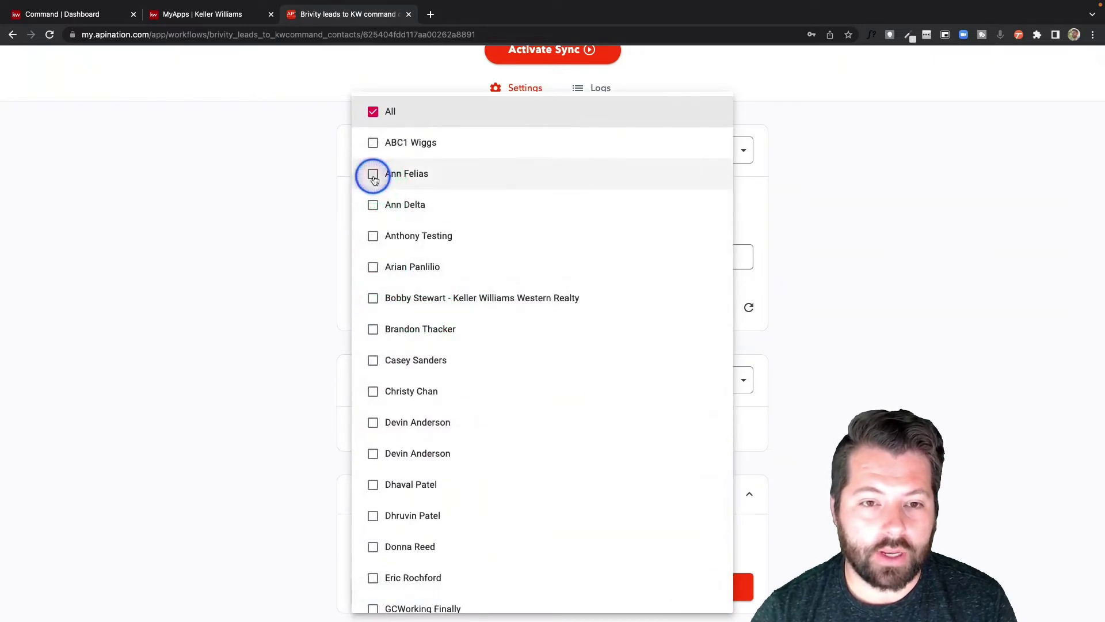
pyautogui.click(373, 174)
pyautogui.click(373, 205)
pyautogui.click(373, 236)
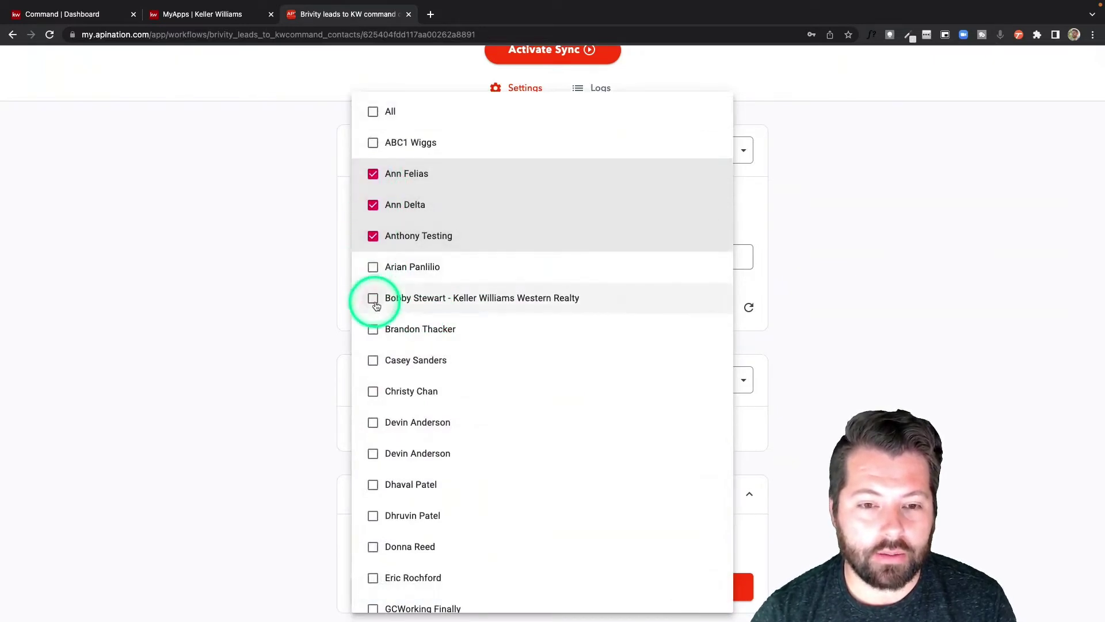
pyautogui.click(373, 298)
pyautogui.click(372, 173)
pyautogui.click(373, 205)
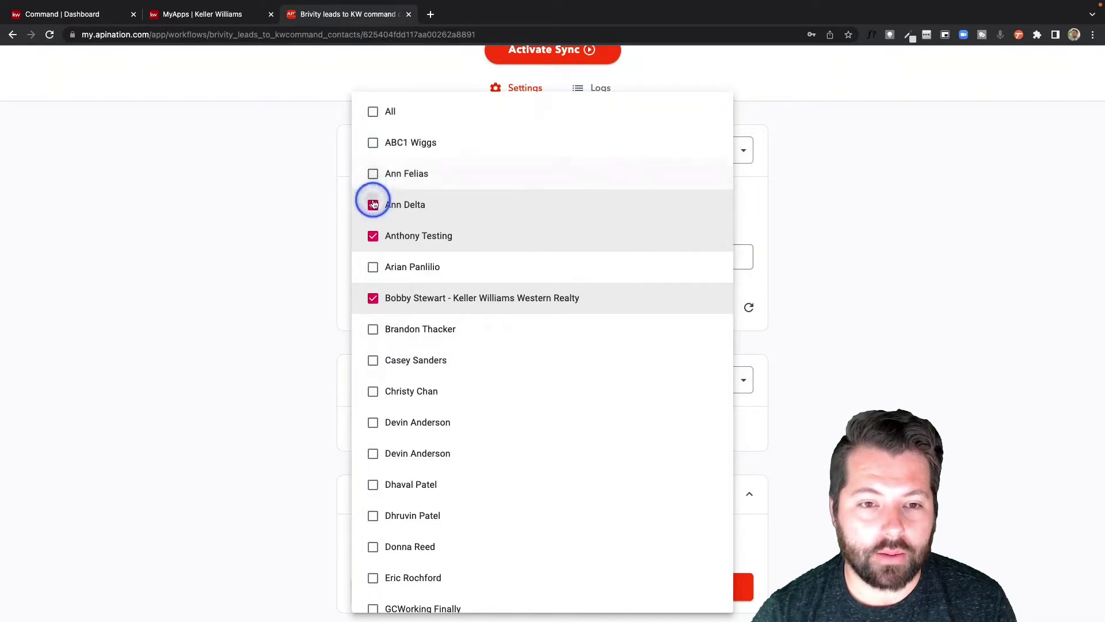
pyautogui.click(373, 236)
pyautogui.click(373, 298)
pyautogui.click(373, 112)
pyautogui.click(329, 240)
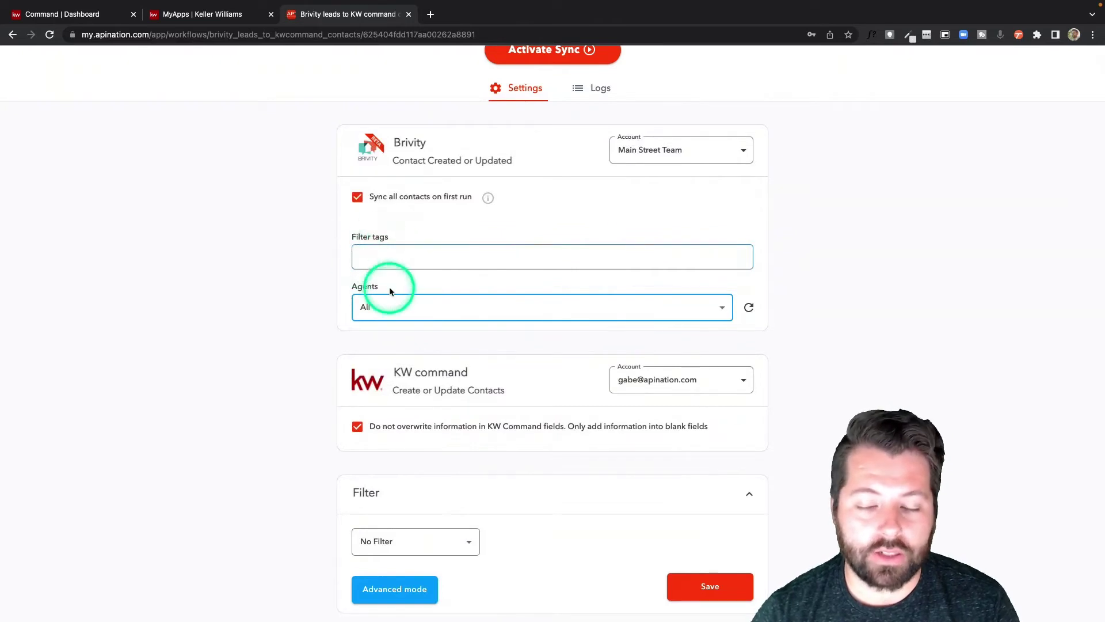
pyautogui.scroll(-3, 390, 291)
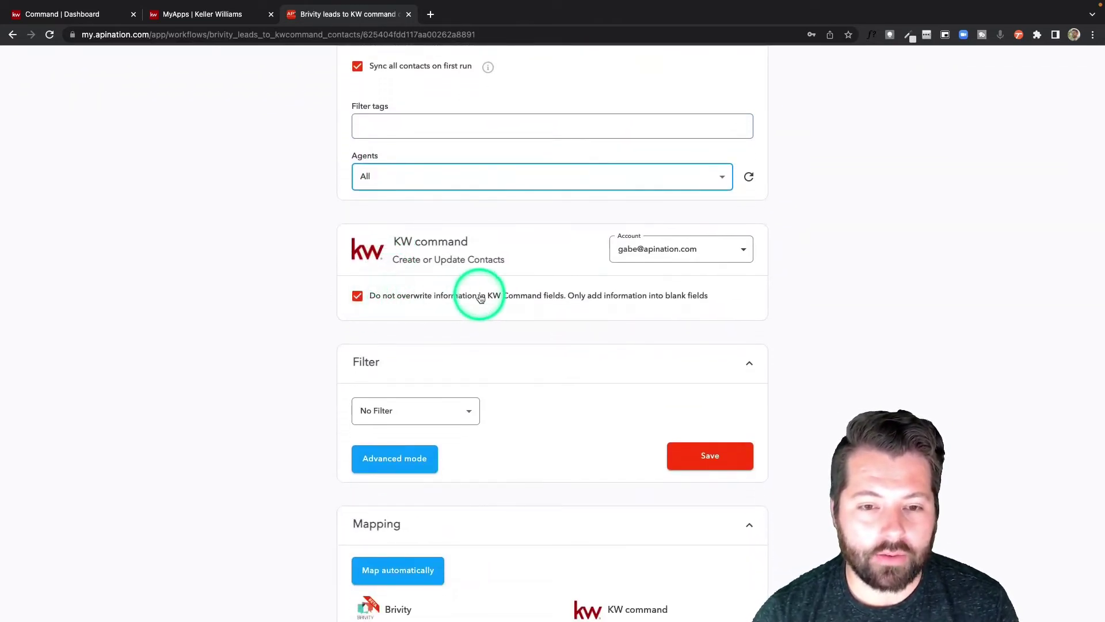
# Build a 'Status is not' filter rule and switch the filter to Advanced mode
pyautogui.scroll(-3, 460, 316)
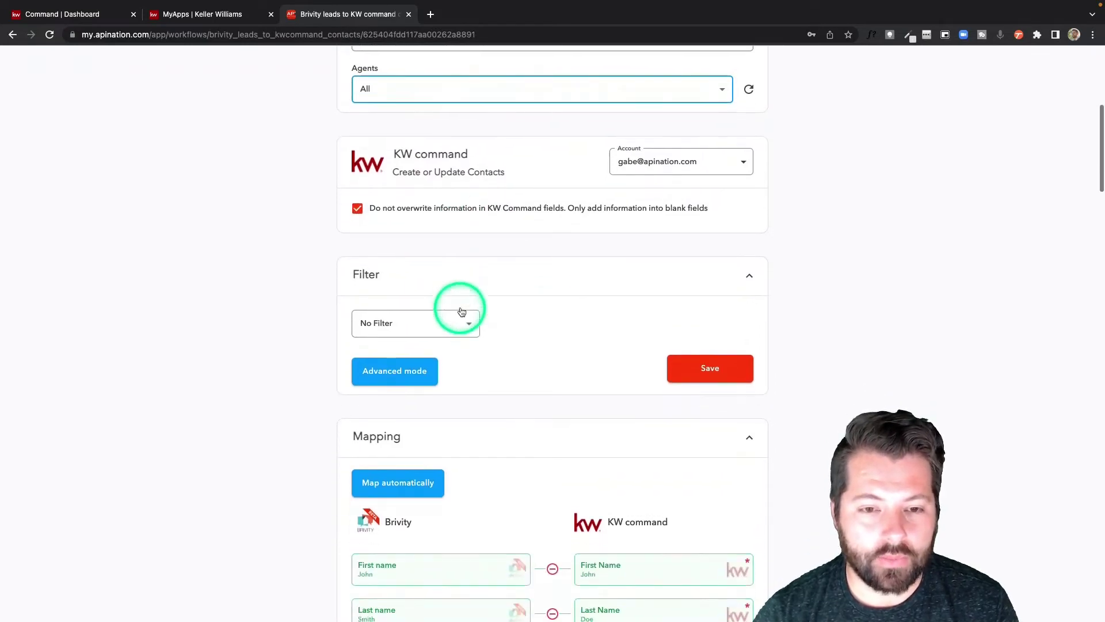
pyautogui.scroll(-1, 461, 311)
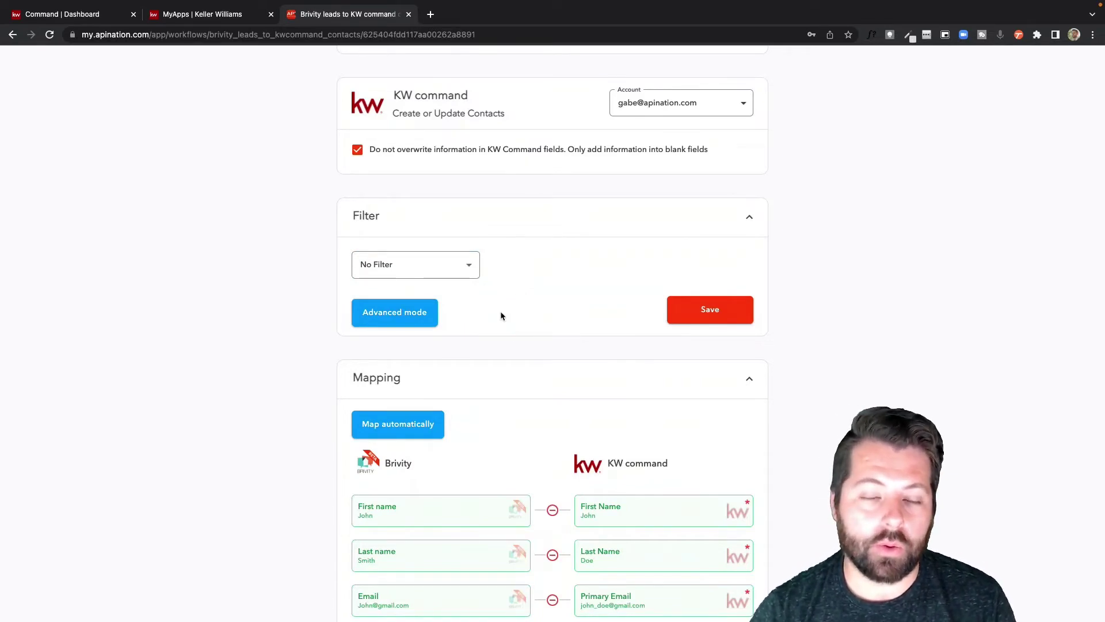
pyautogui.click(469, 267)
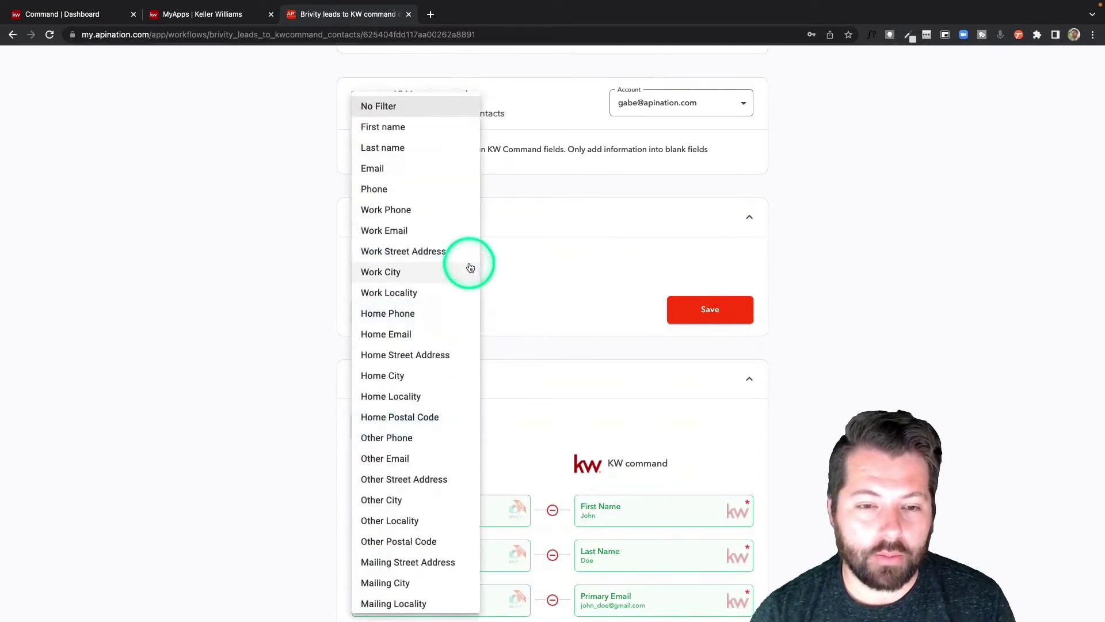
pyautogui.scroll(-5, 456, 315)
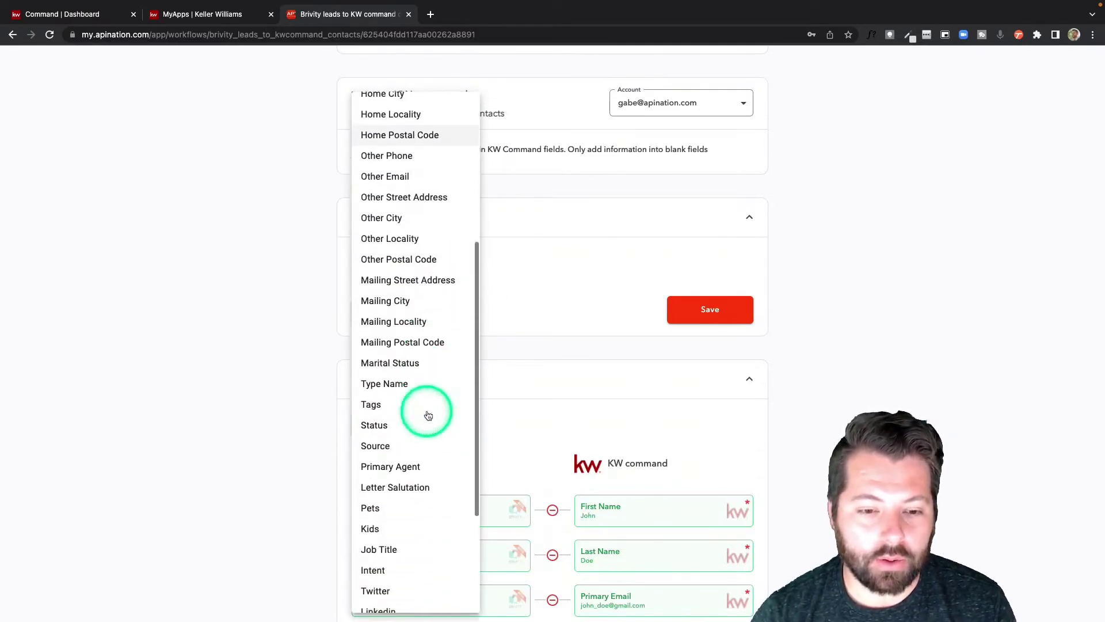
pyautogui.click(414, 393)
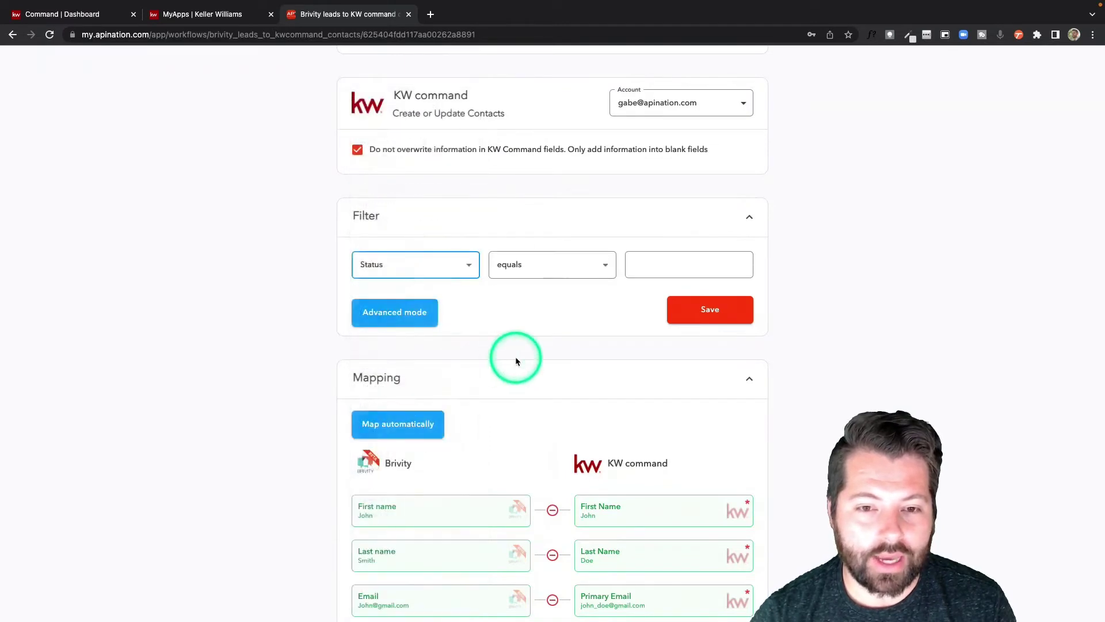
pyautogui.click(574, 279)
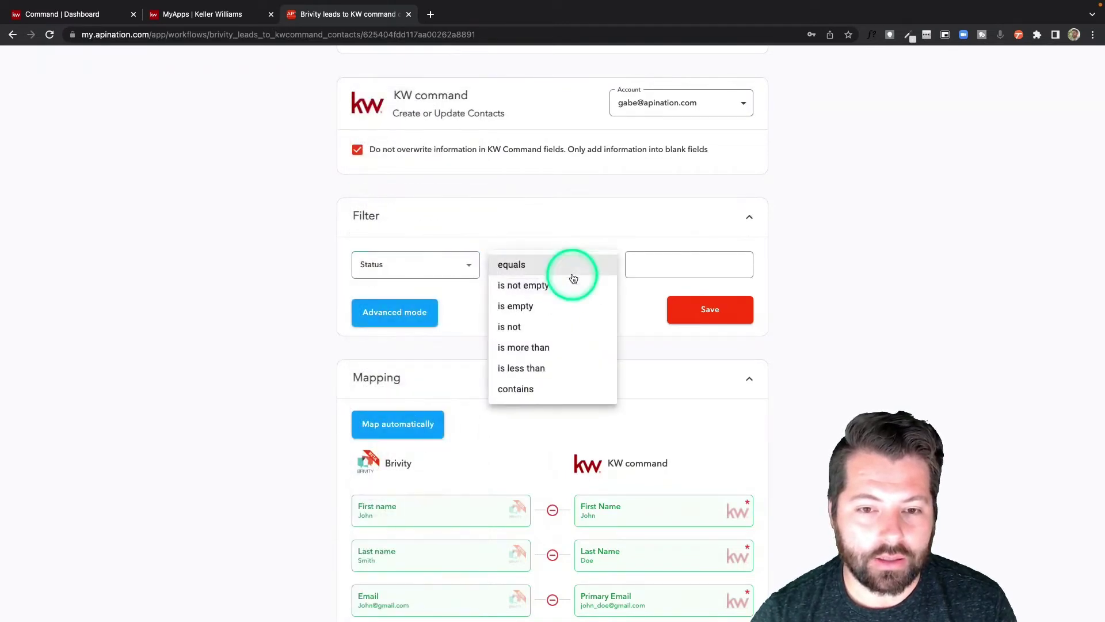
pyautogui.click(537, 332)
pyautogui.click(673, 272)
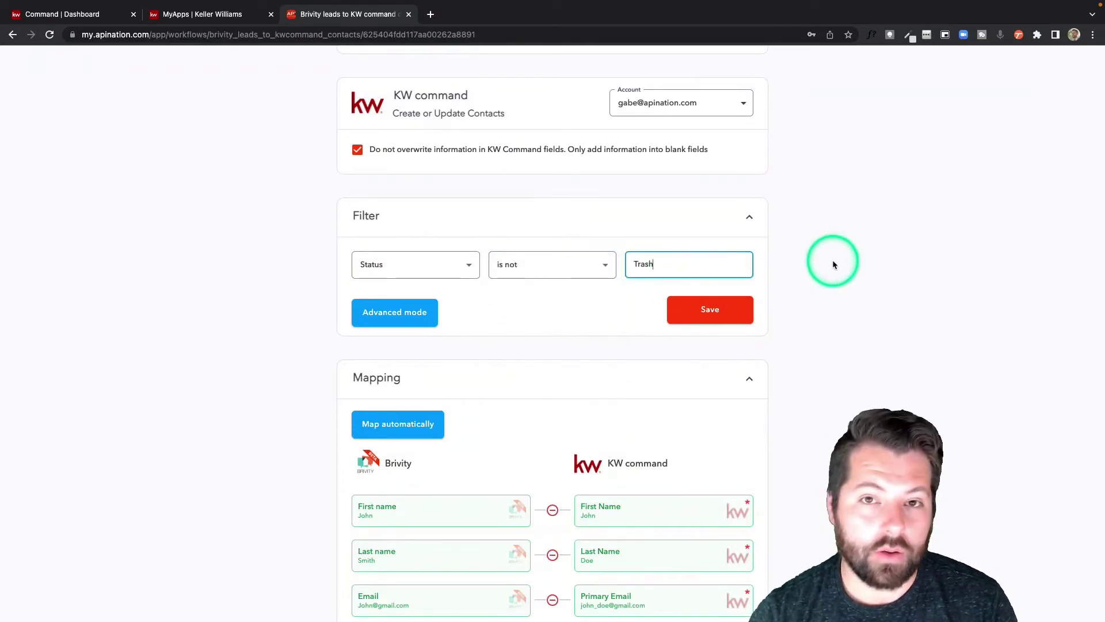
pyautogui.click(419, 313)
# Add a second rule, Source is not Facebook, plus an extra And filter group
pyautogui.click(741, 301)
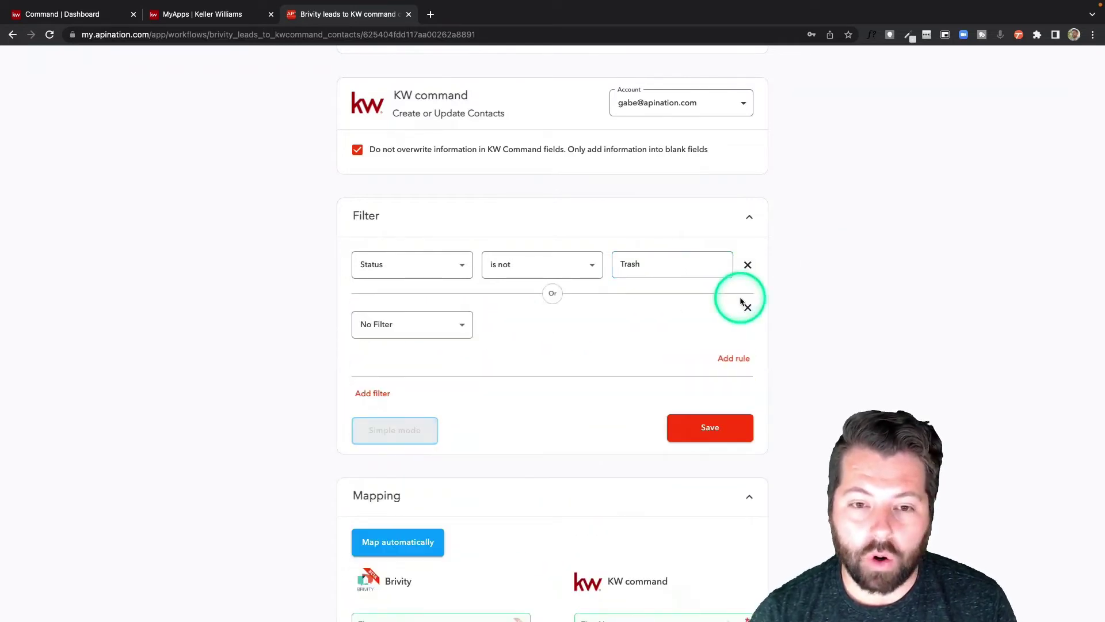
pyautogui.click(454, 326)
pyautogui.scroll(-8, 431, 508)
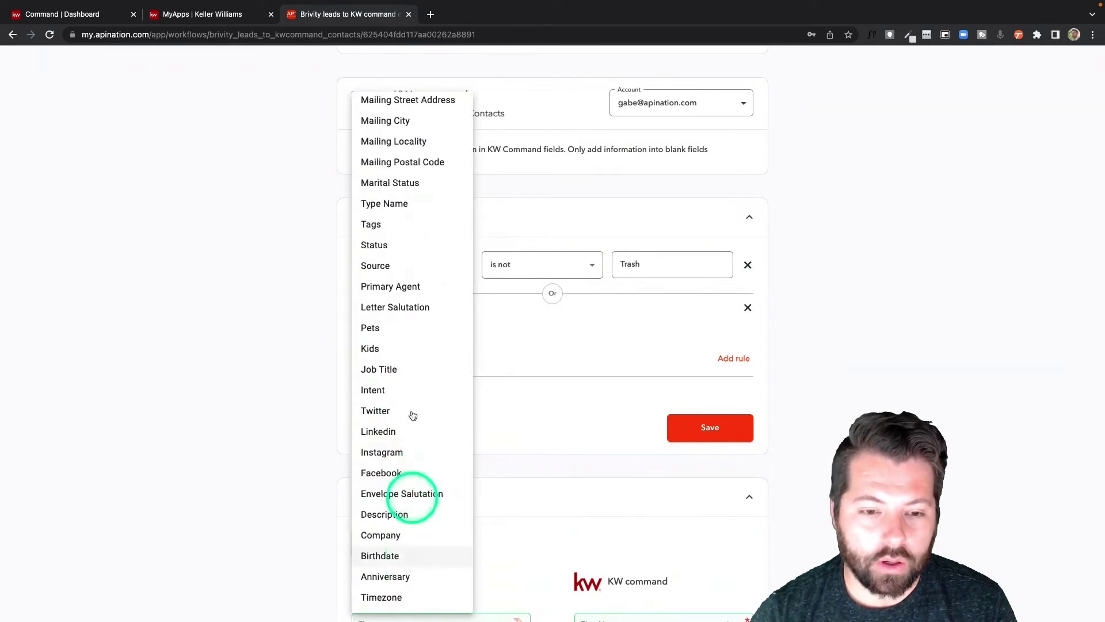
pyautogui.click(396, 265)
pyautogui.click(568, 334)
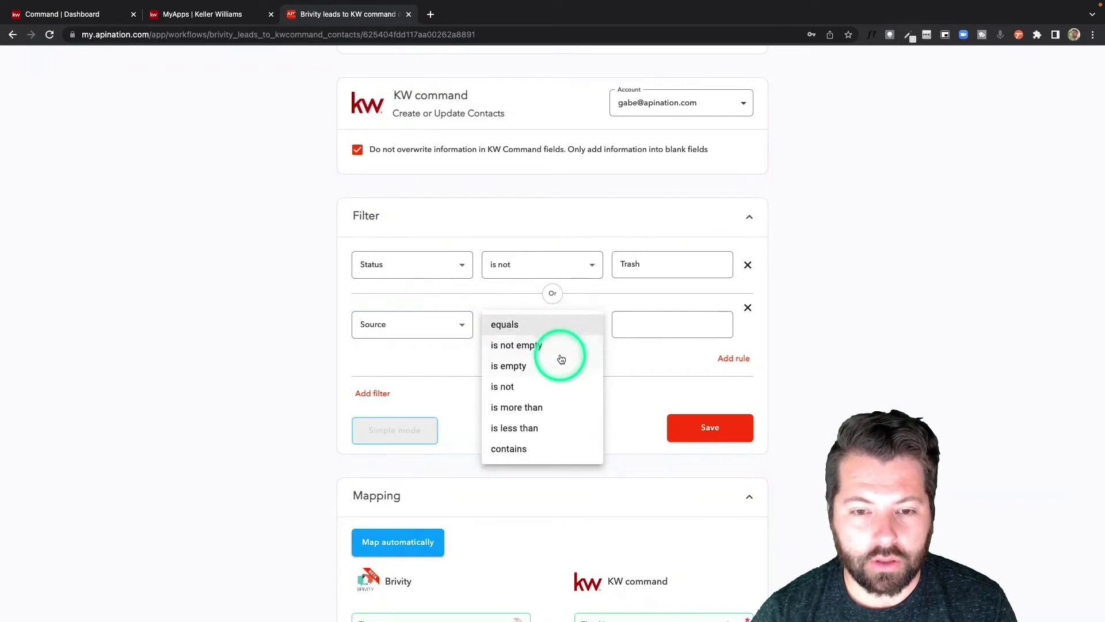
pyautogui.click(551, 386)
pyautogui.click(621, 323)
pyautogui.write('Facebook')
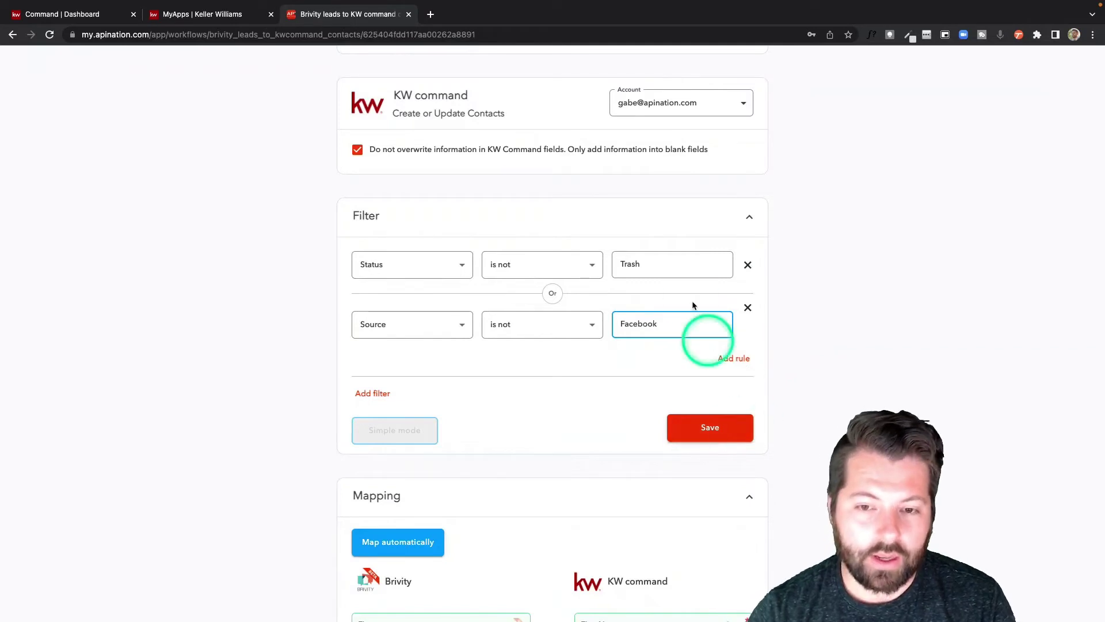
pyautogui.click(371, 393)
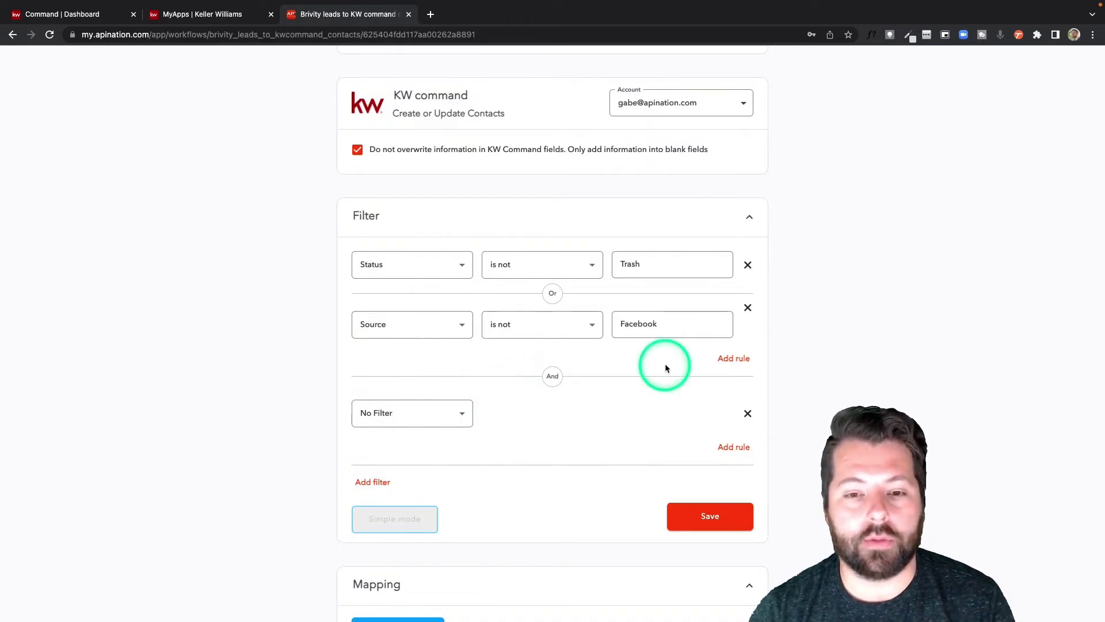
# Delete the extra group and Source rule, reset the filter to No Filter, and save
pyautogui.click(747, 413)
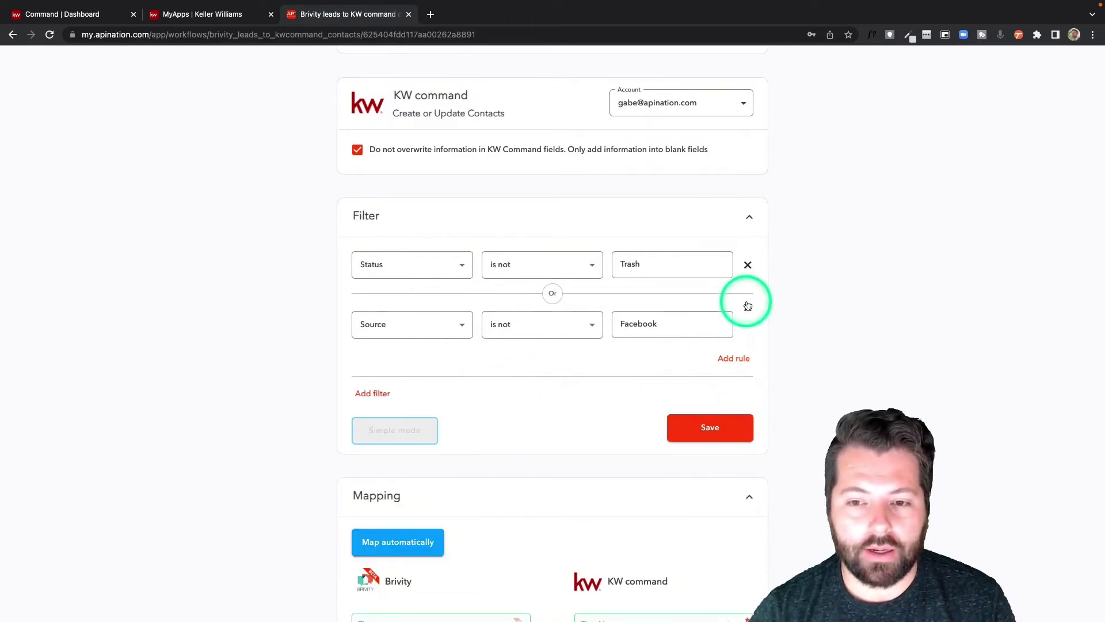
pyautogui.click(747, 307)
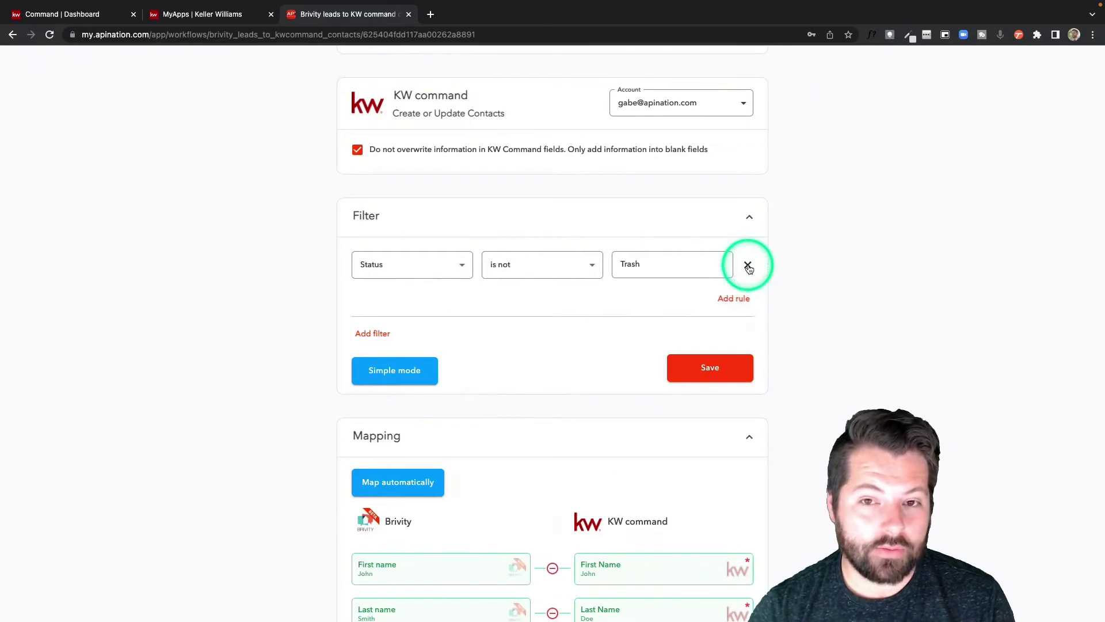
pyautogui.click(452, 264)
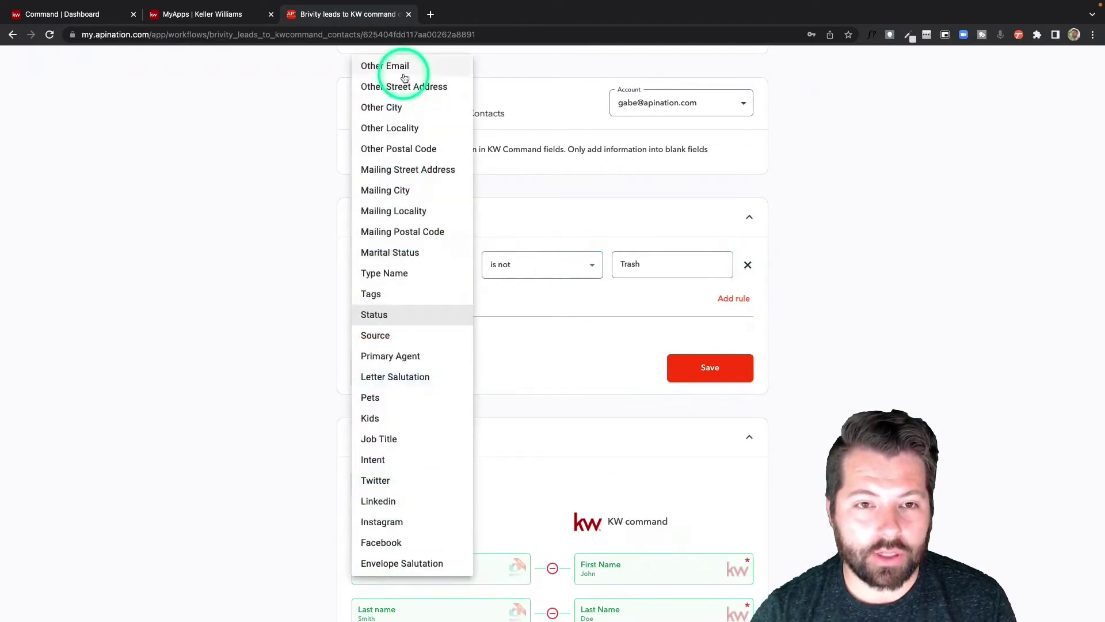
pyautogui.scroll(6, 405, 78)
pyautogui.click(402, 69)
pyautogui.click(735, 375)
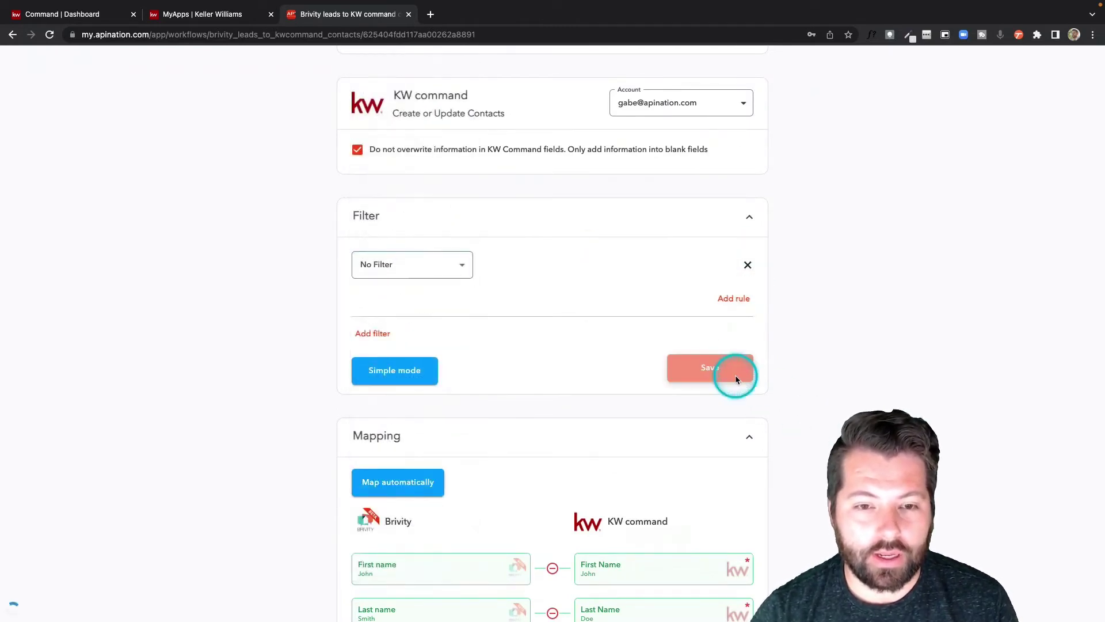
# Pair Brivity's home street, city, locality and postal code with Address Line 1, City, State, Zip Code
pyautogui.scroll(-2, 633, 344)
pyautogui.scroll(-3, 634, 345)
pyautogui.scroll(-1, 633, 346)
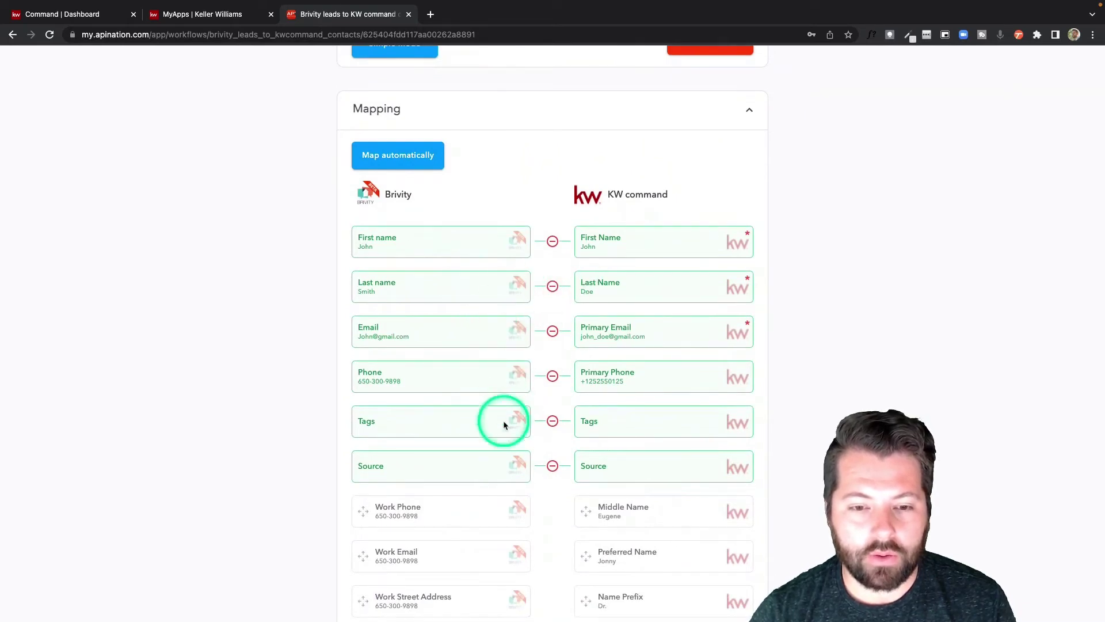
pyautogui.scroll(-2, 535, 471)
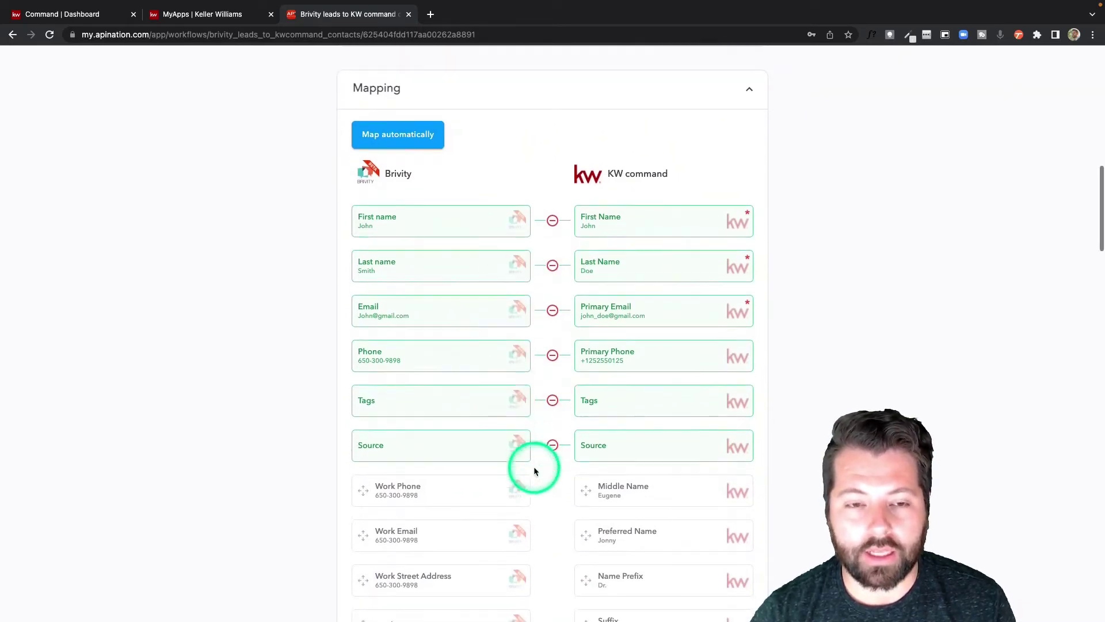
pyautogui.scroll(-3, 535, 471)
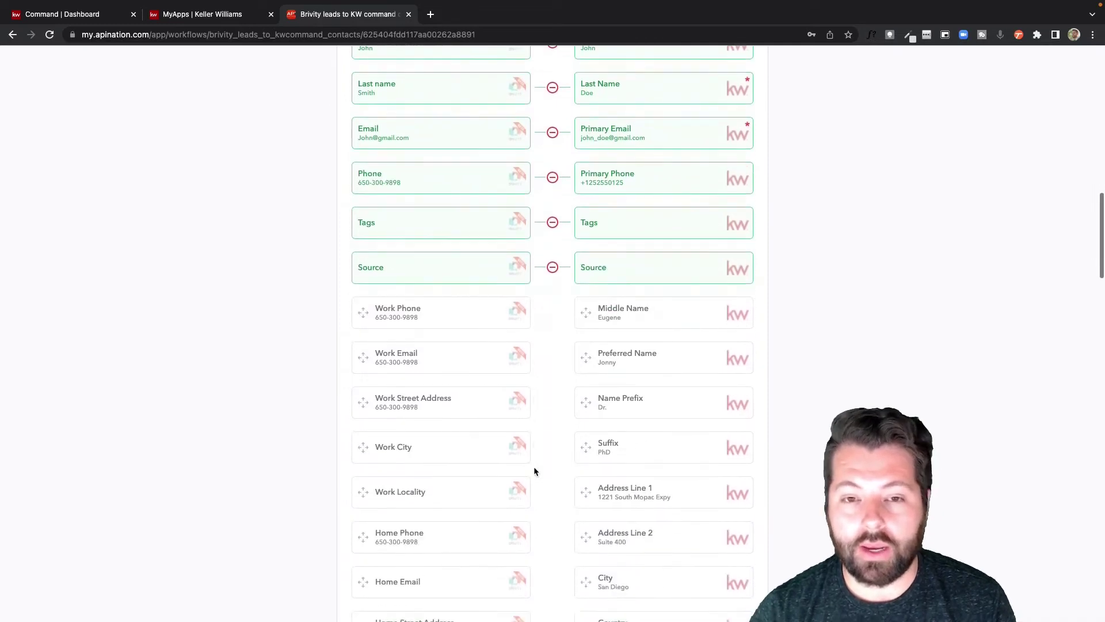
pyautogui.scroll(-3, 534, 470)
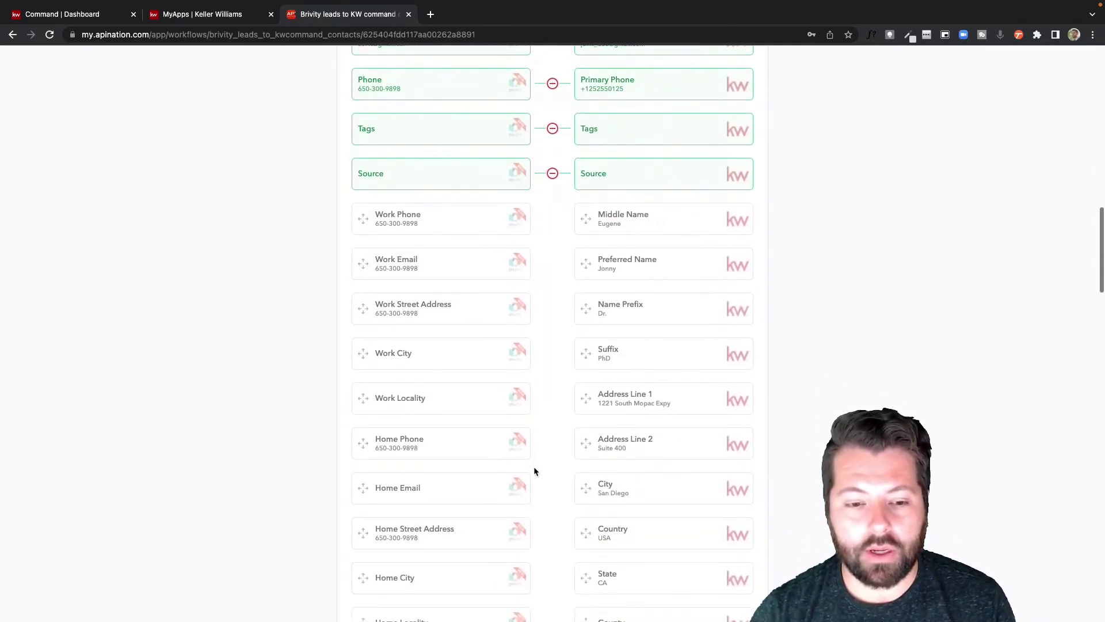
pyautogui.click(427, 437)
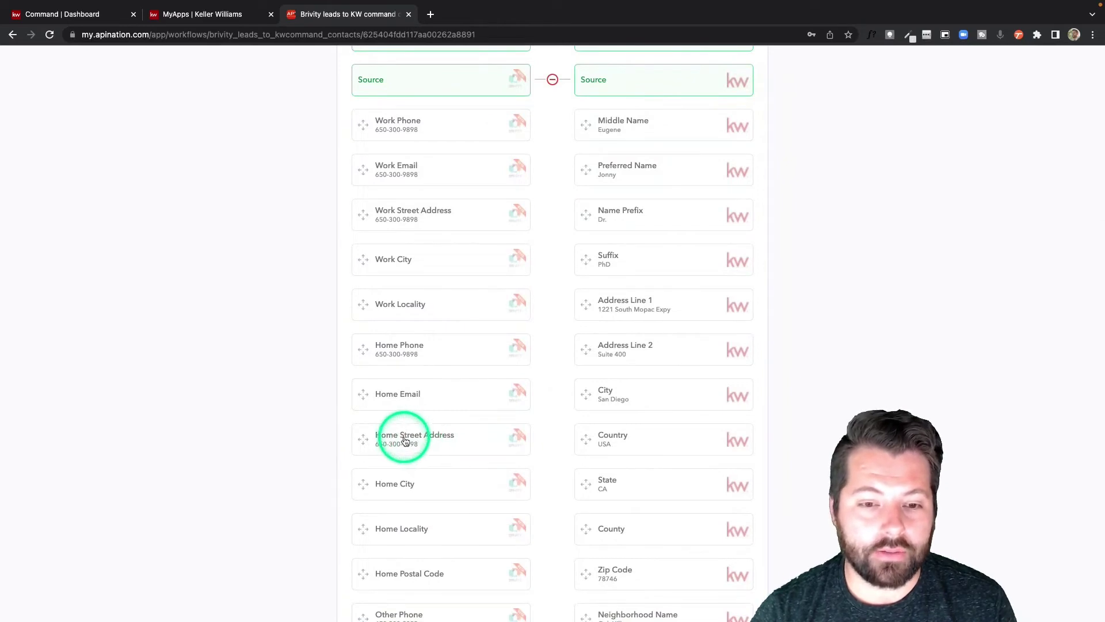
pyautogui.moveTo(405, 440); pyautogui.dragTo(640, 315)
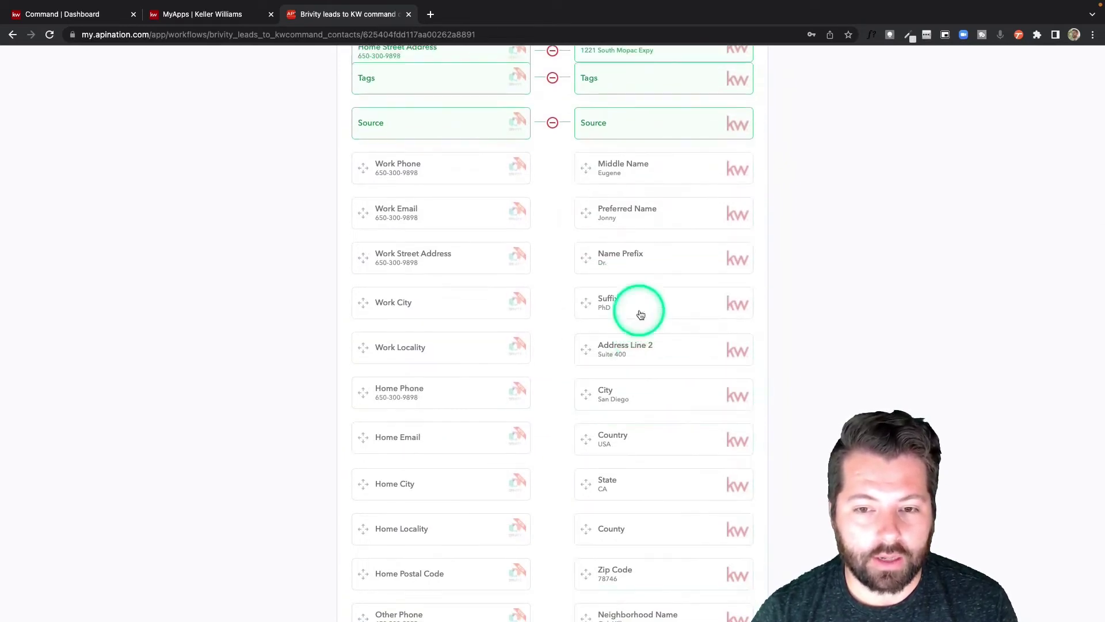
pyautogui.click(418, 448)
pyautogui.moveTo(419, 494); pyautogui.dragTo(616, 395)
pyautogui.click(444, 539)
pyautogui.moveTo(444, 539); pyautogui.dragTo(588, 493)
pyautogui.moveTo(536, 554); pyautogui.dragTo(590, 567)
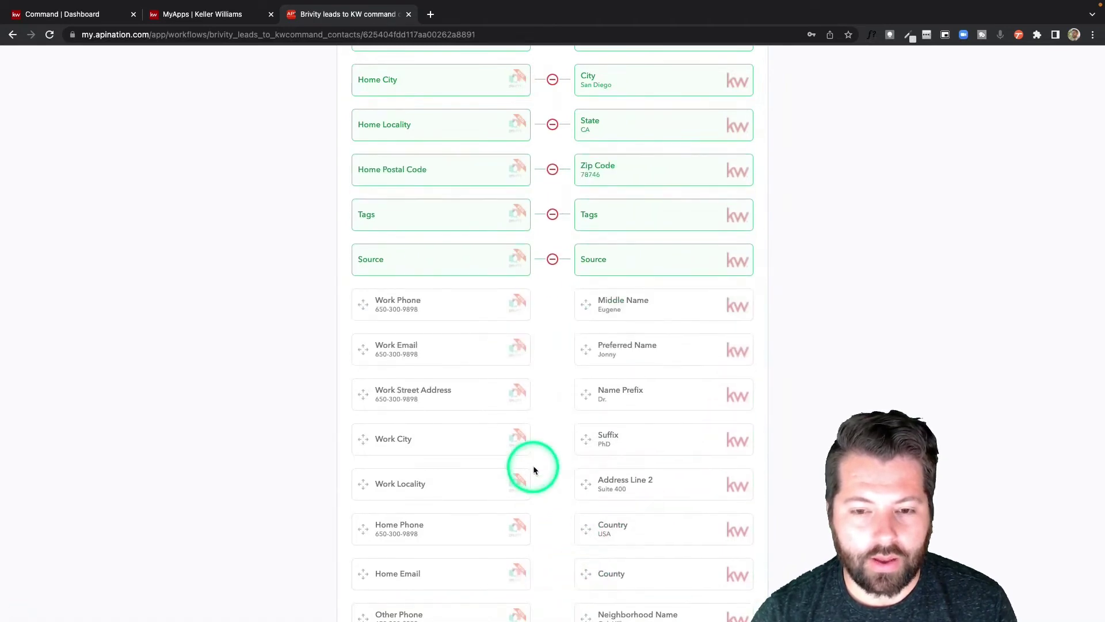
pyautogui.scroll(15, 533, 469)
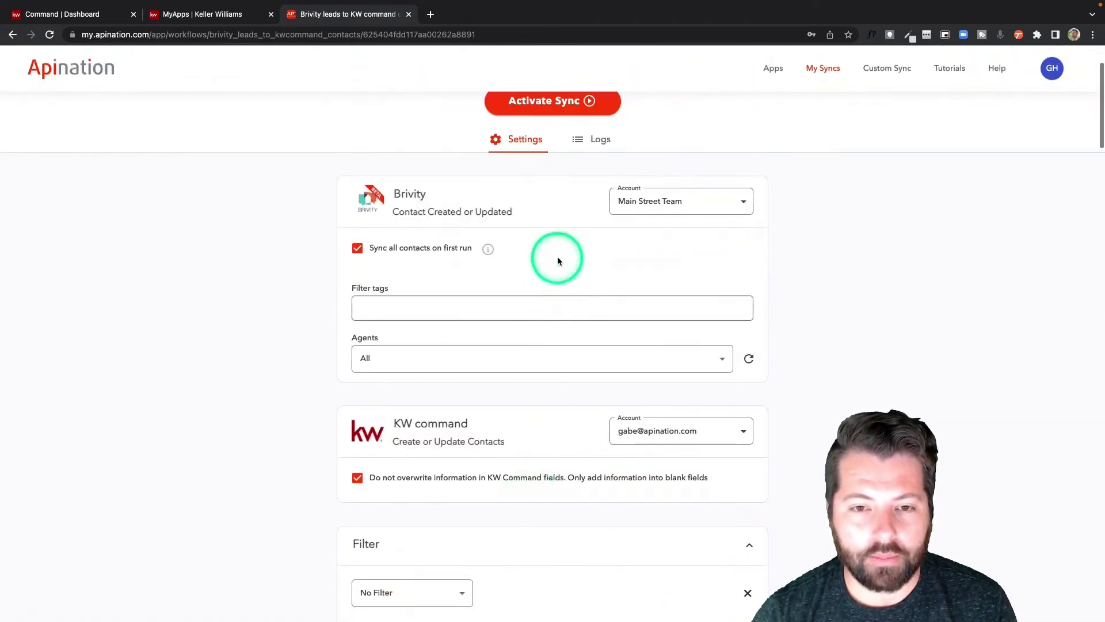
# Activate the Brivity to KW Command sync and go back to My Syncs
pyautogui.scroll(3, 551, 118)
pyautogui.click(542, 176)
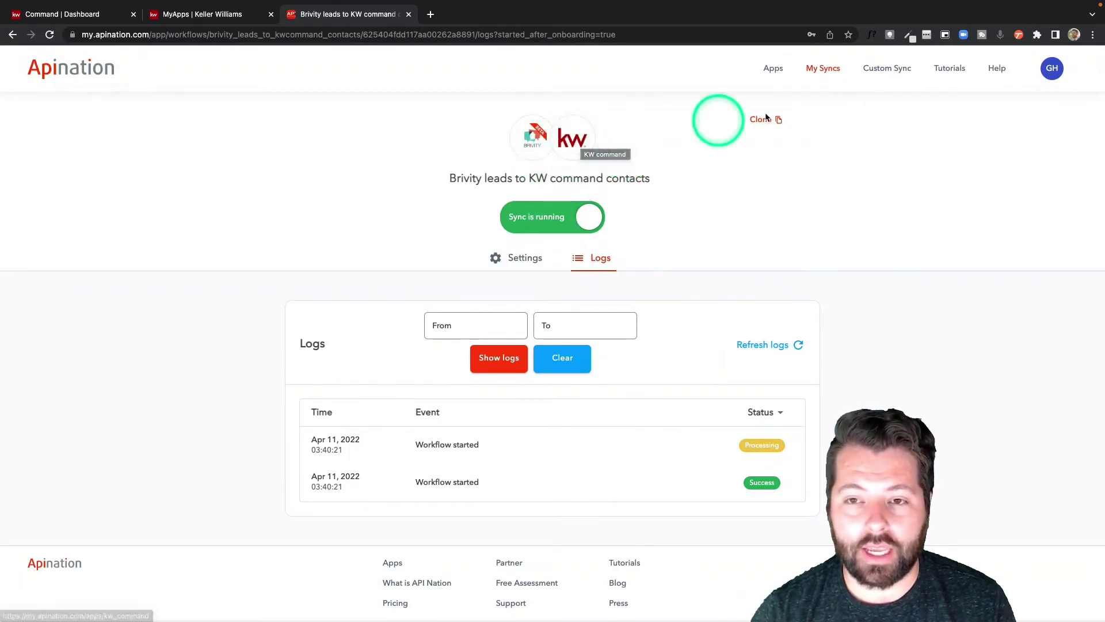
pyautogui.click(836, 70)
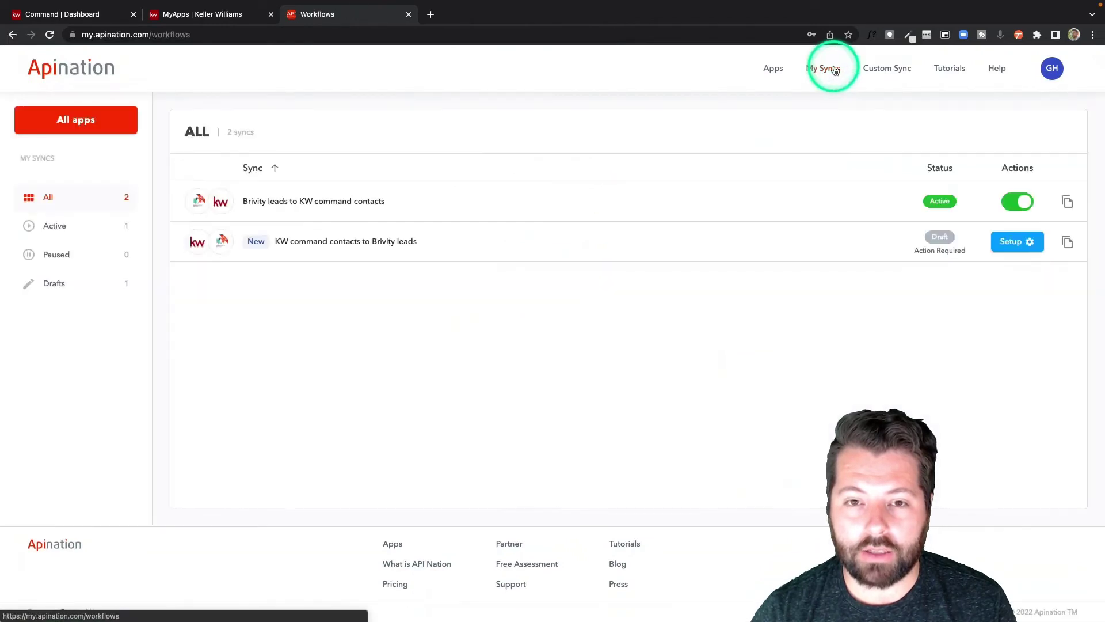
# Open the KW command contacts to Brivity leads sync and set Status New, Type Lead
pyautogui.click(324, 244)
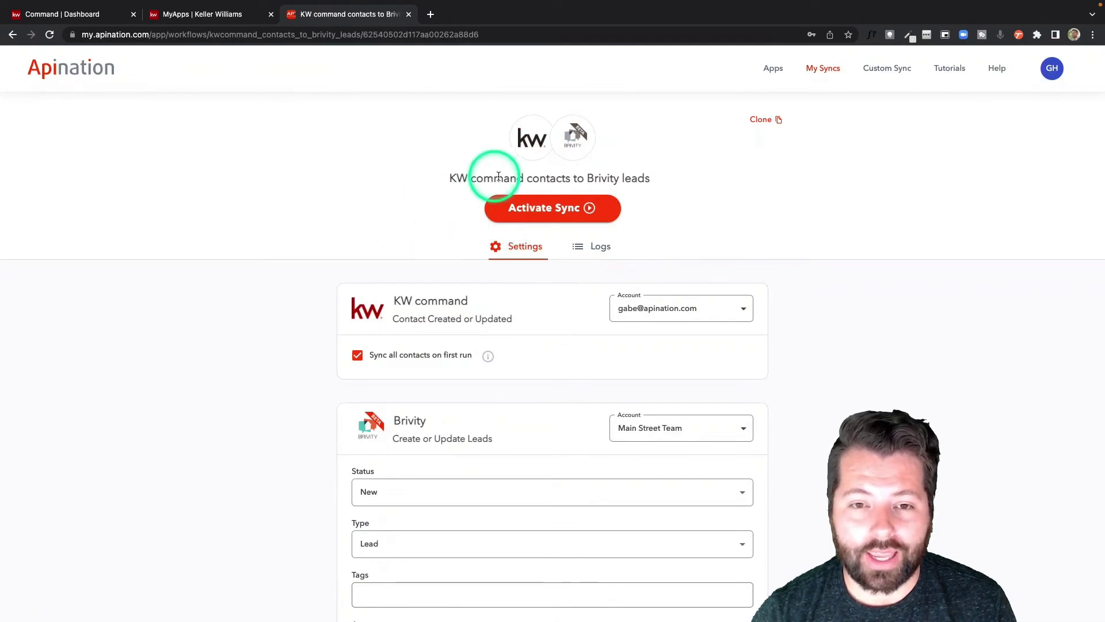
pyautogui.scroll(-2, 403, 262)
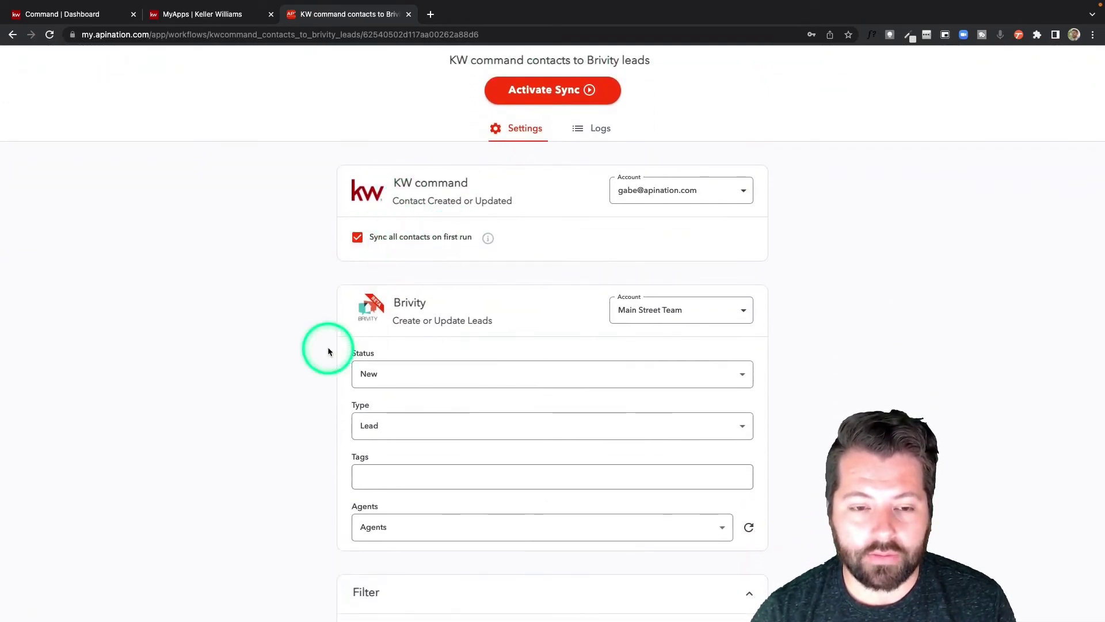
pyautogui.scroll(-3, 328, 351)
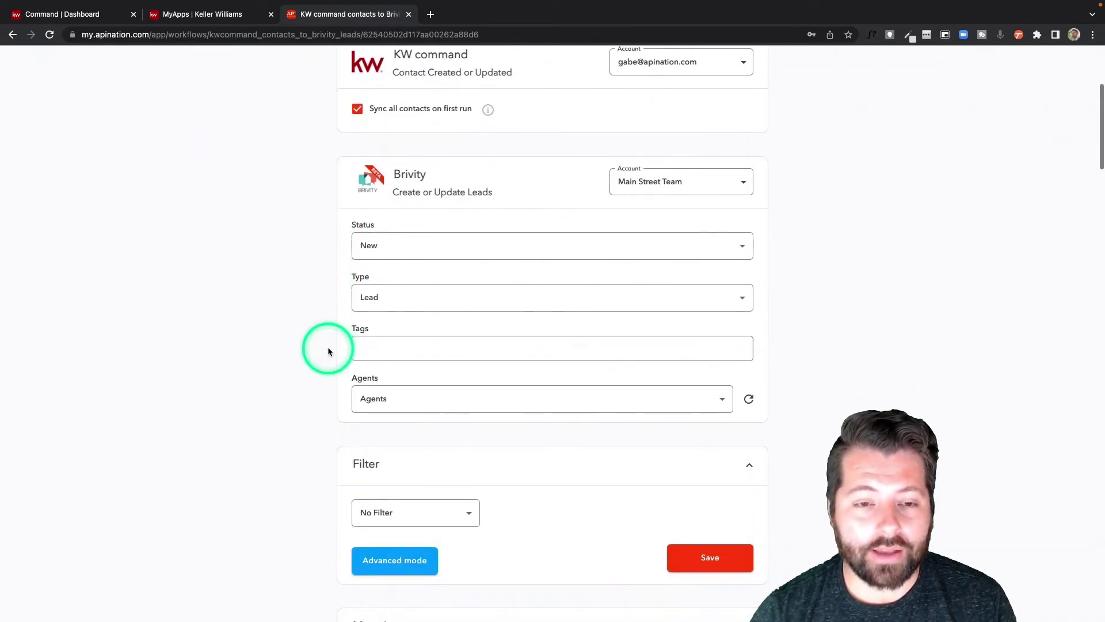
pyautogui.click(384, 231)
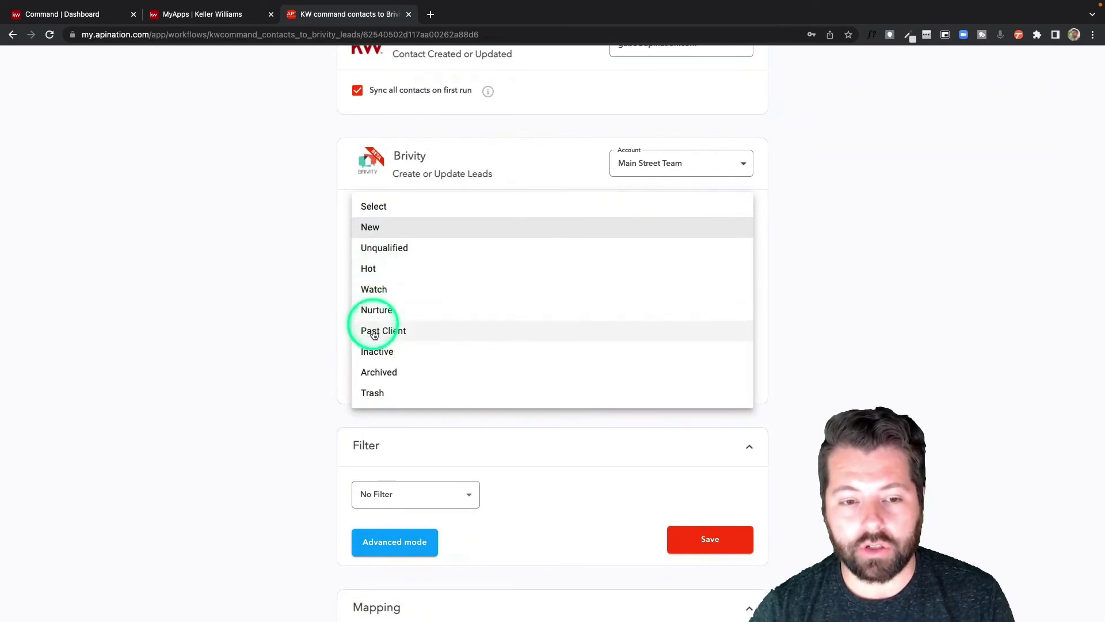
pyautogui.click(331, 366)
pyautogui.scroll(-1, 340, 316)
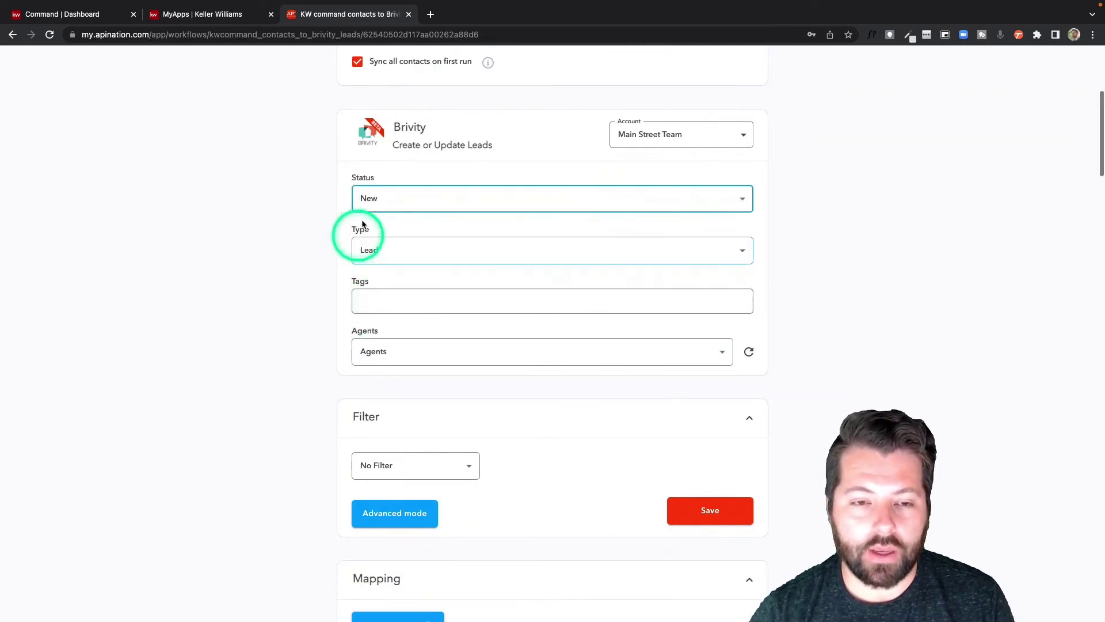
pyautogui.click(384, 255)
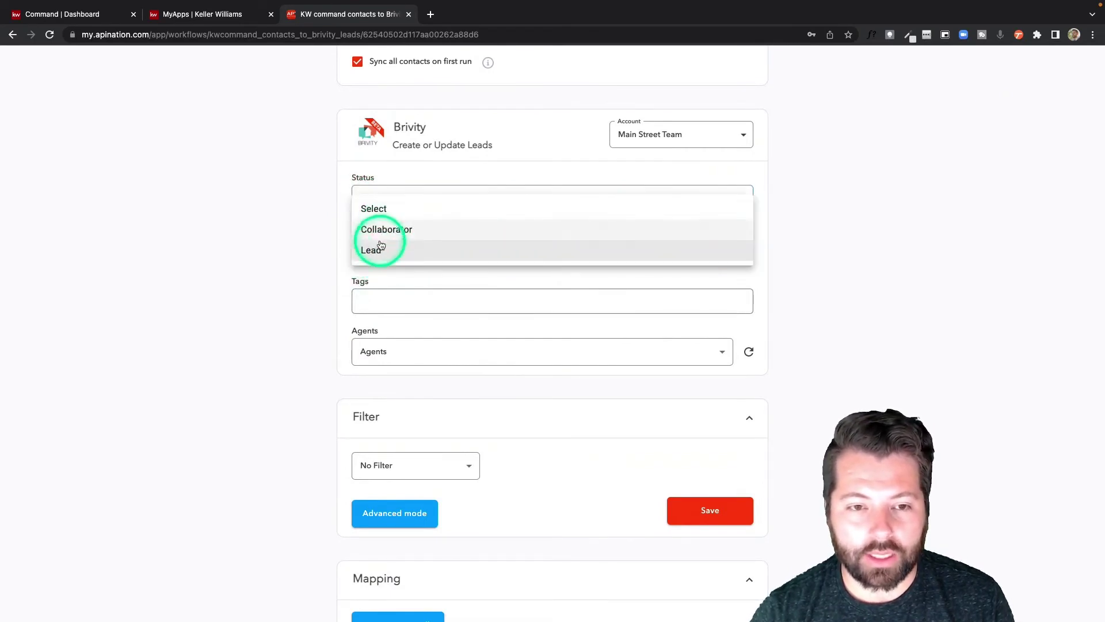
pyautogui.click(378, 249)
# Add the tag KWCOMMAND to synced leads
pyautogui.click(374, 302)
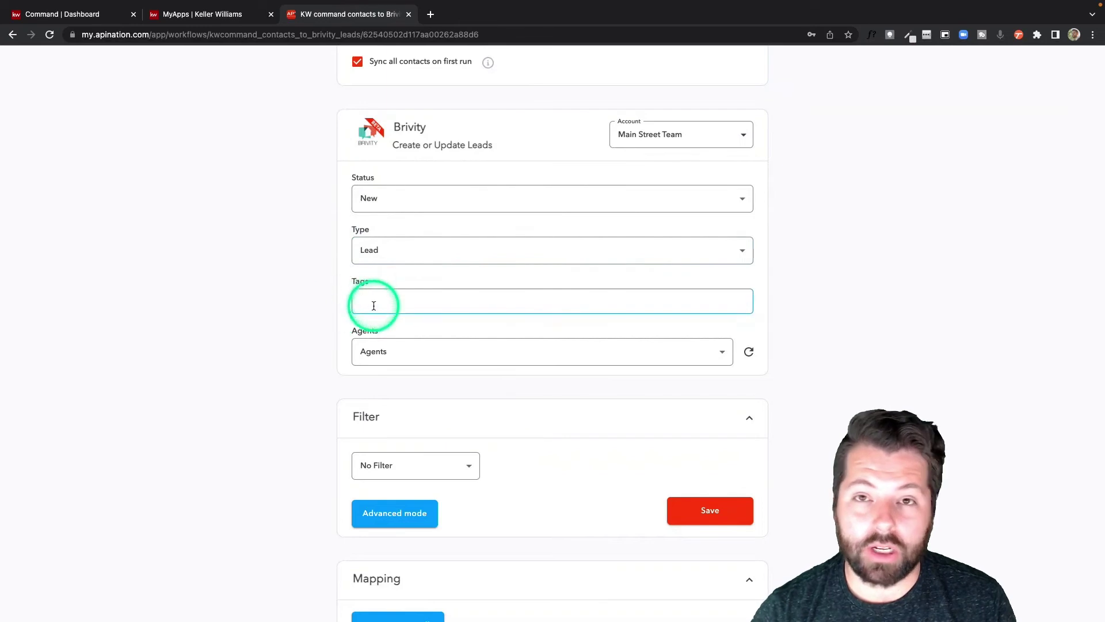
pyautogui.click(404, 347)
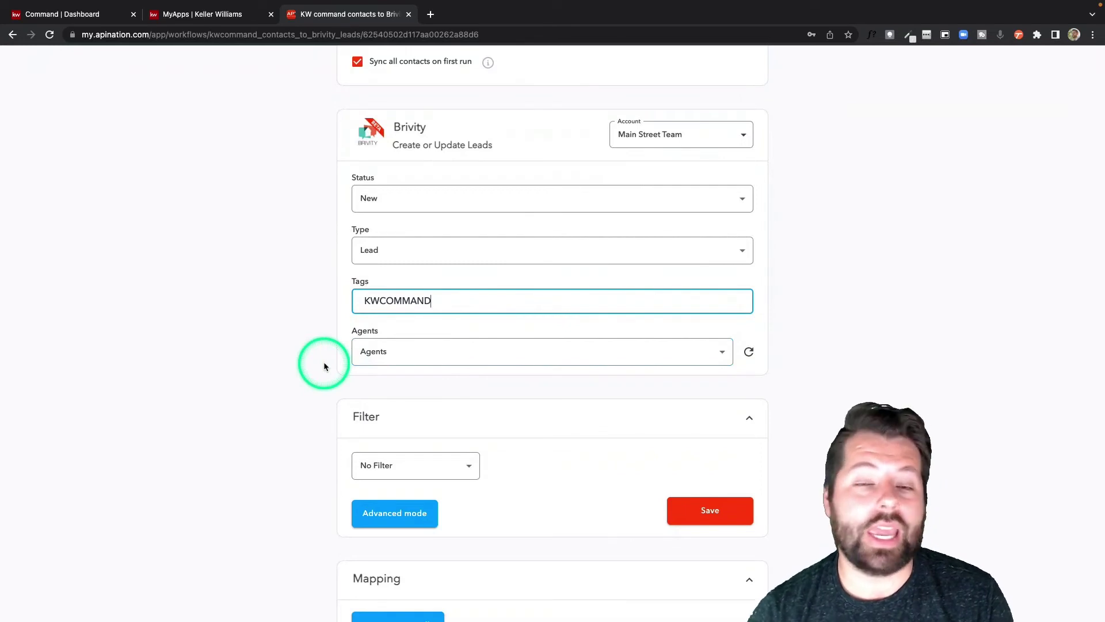
pyautogui.click(392, 302)
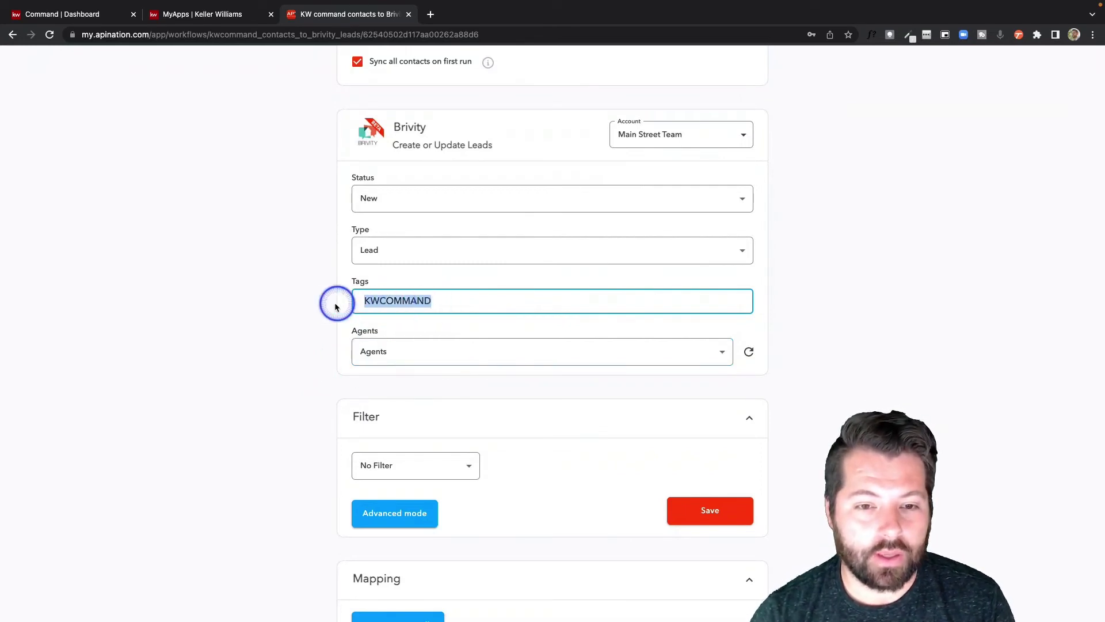
pyautogui.click(367, 357)
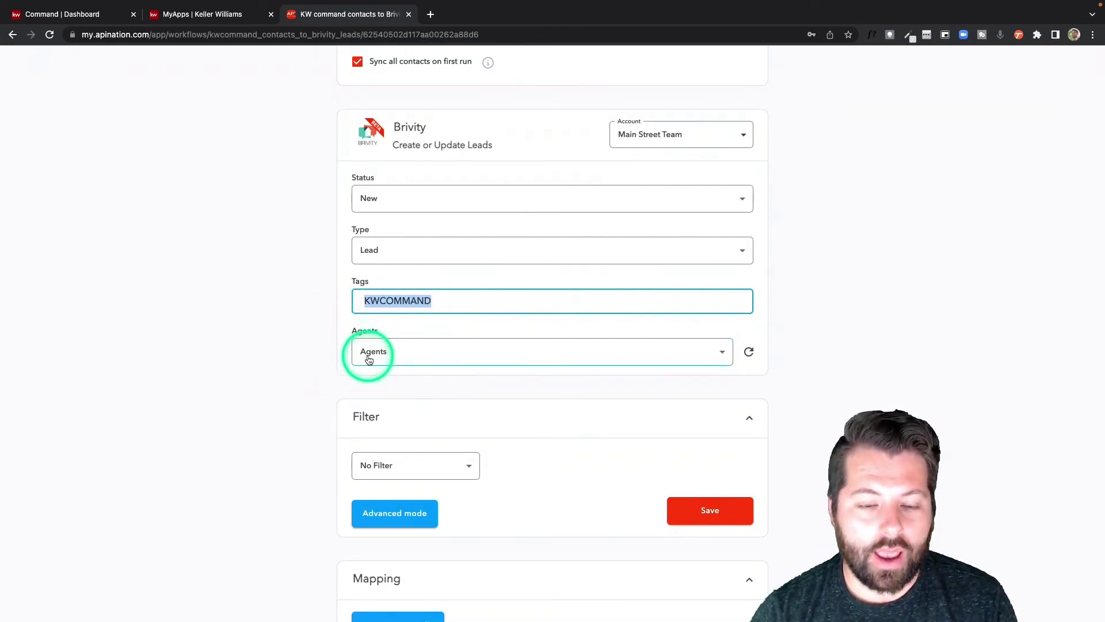
pyautogui.click(316, 366)
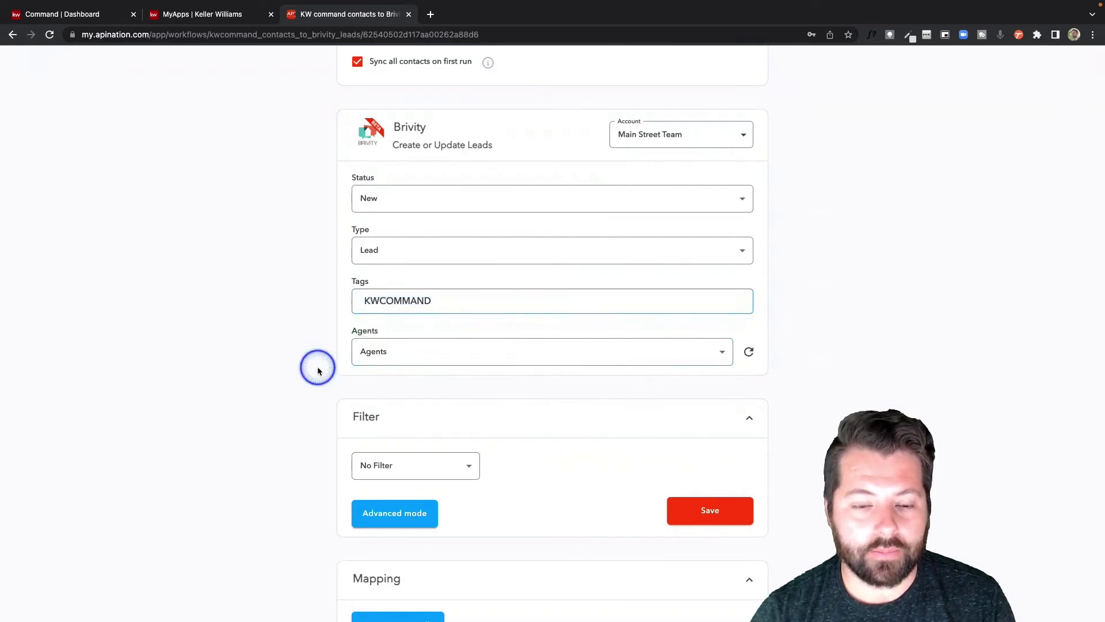
pyautogui.scroll(-2, 317, 366)
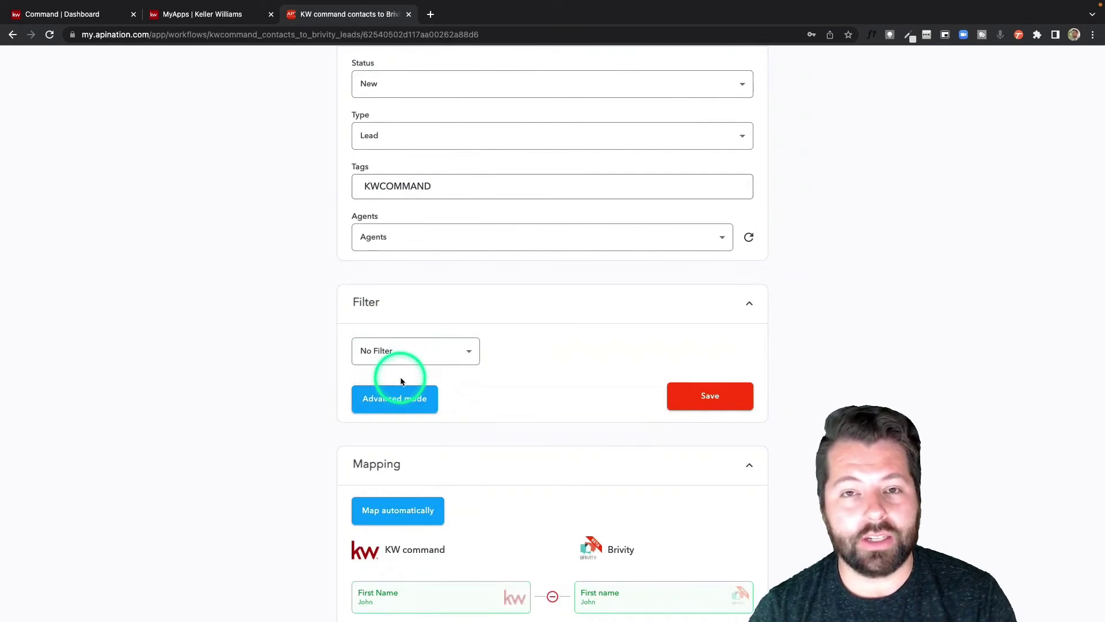
# Map Address Line 1, City, State, Zip Code to Home Street Address, Home City, Home Locality, Home Postal Code
pyautogui.scroll(-1, 401, 381)
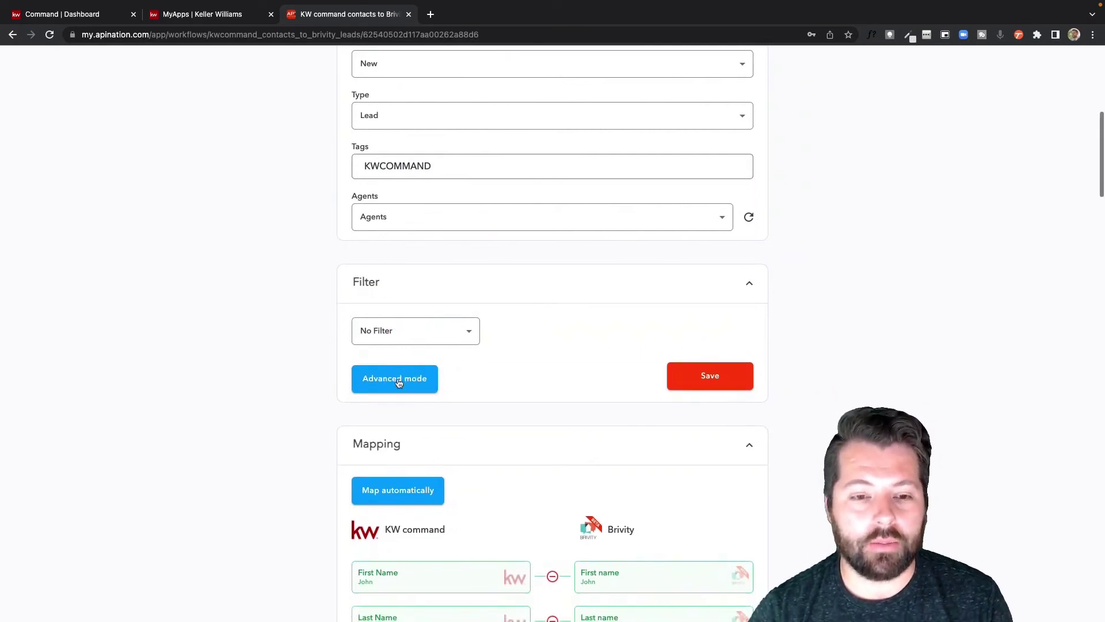
pyautogui.scroll(-3, 317, 426)
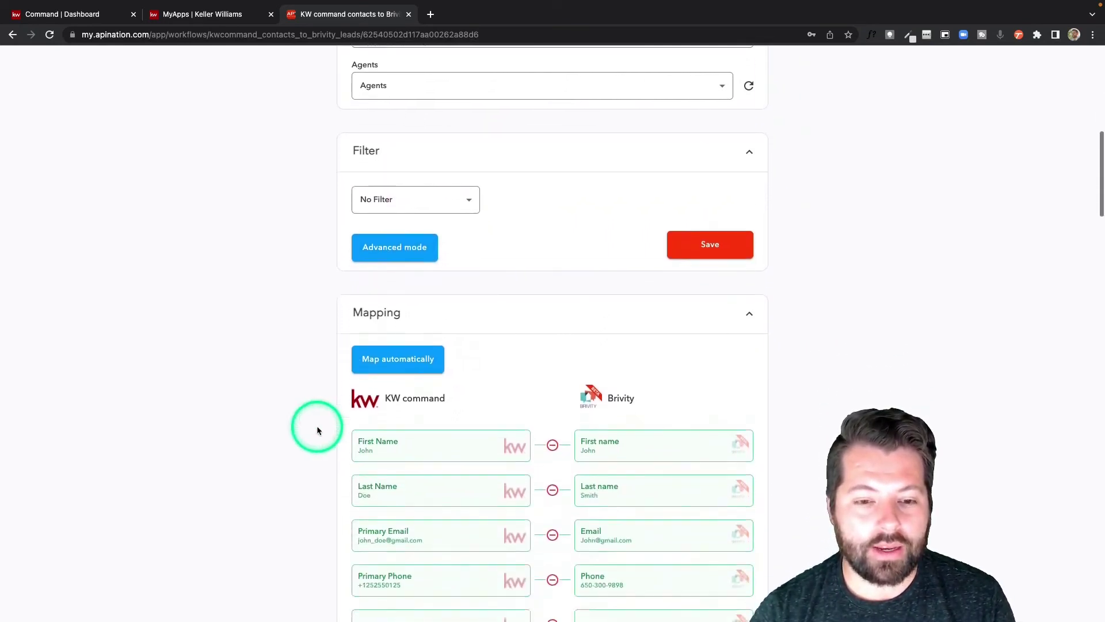
pyautogui.scroll(-3, 317, 426)
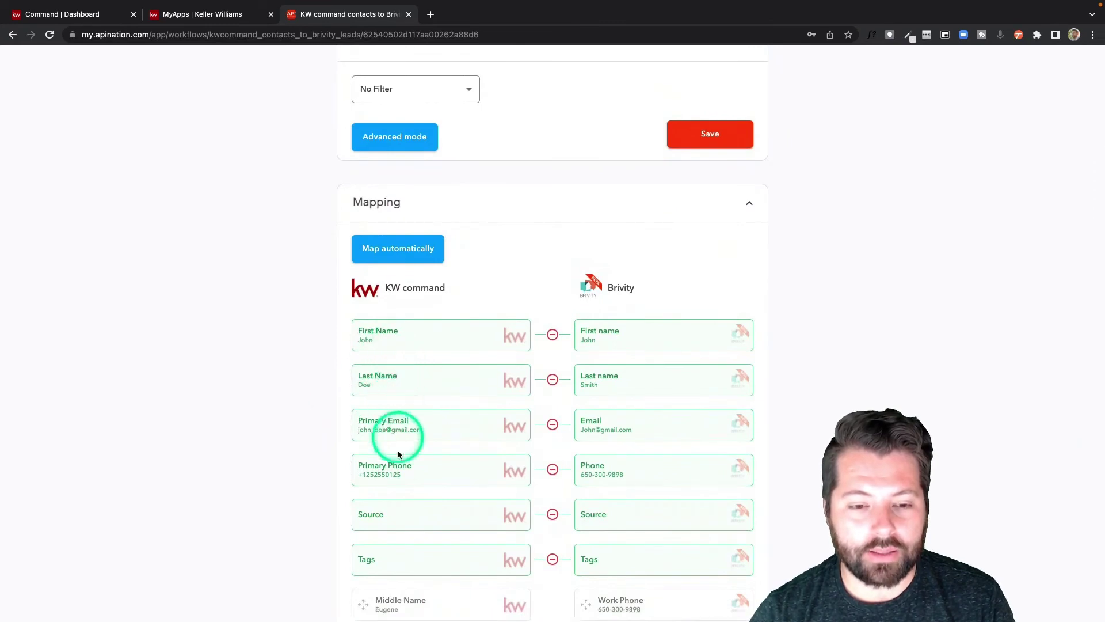
pyautogui.scroll(-7, 403, 505)
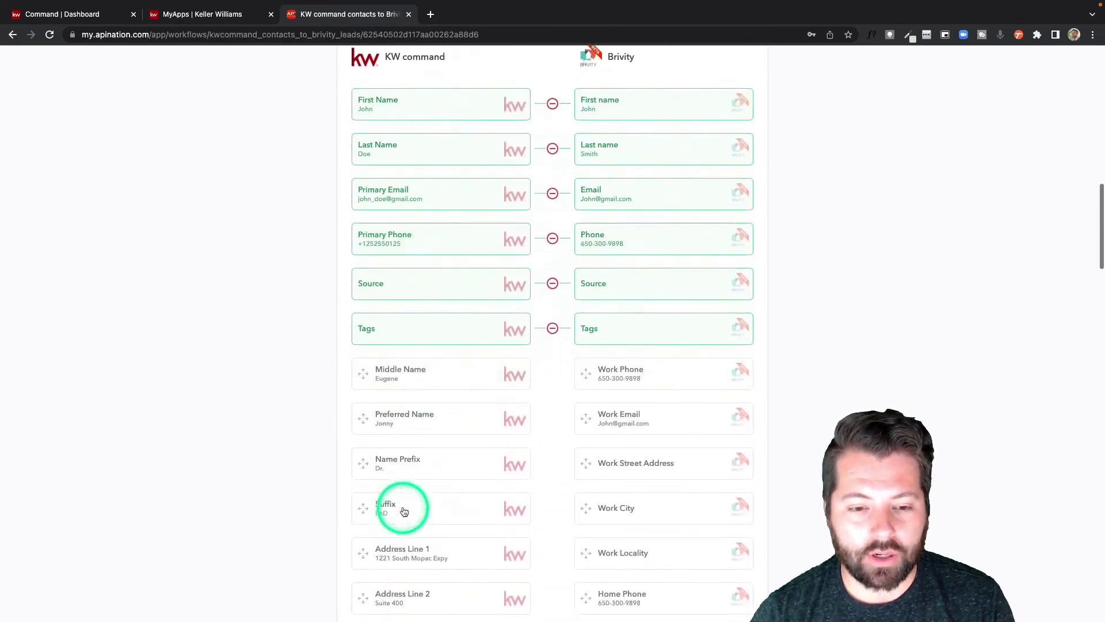
pyautogui.scroll(-3, 403, 510)
pyautogui.click(476, 336)
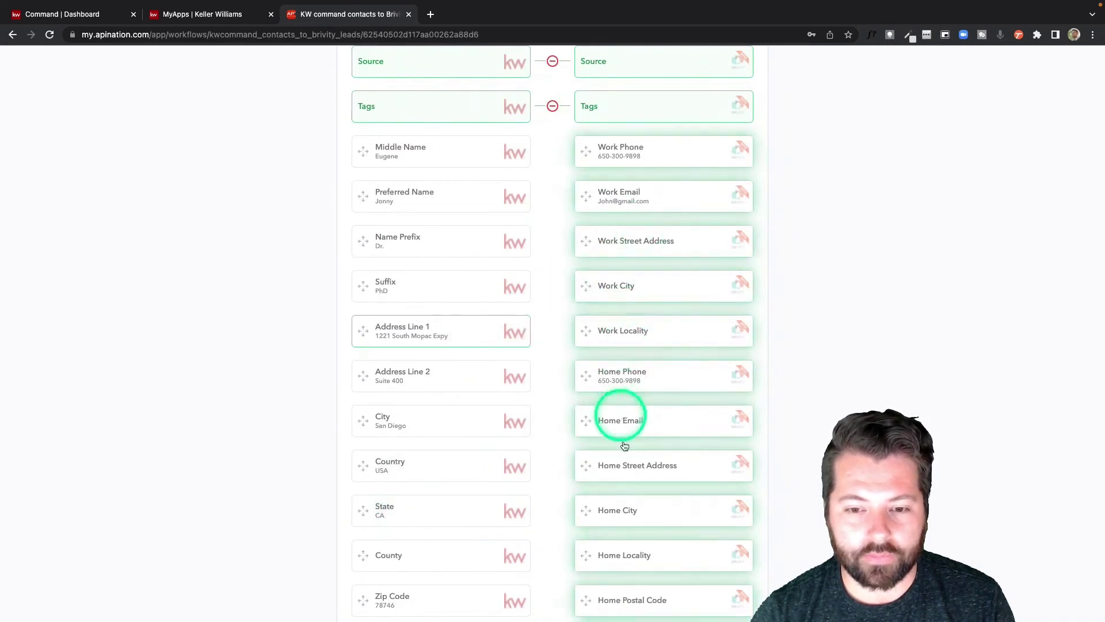
pyautogui.click(626, 465)
pyautogui.click(464, 427)
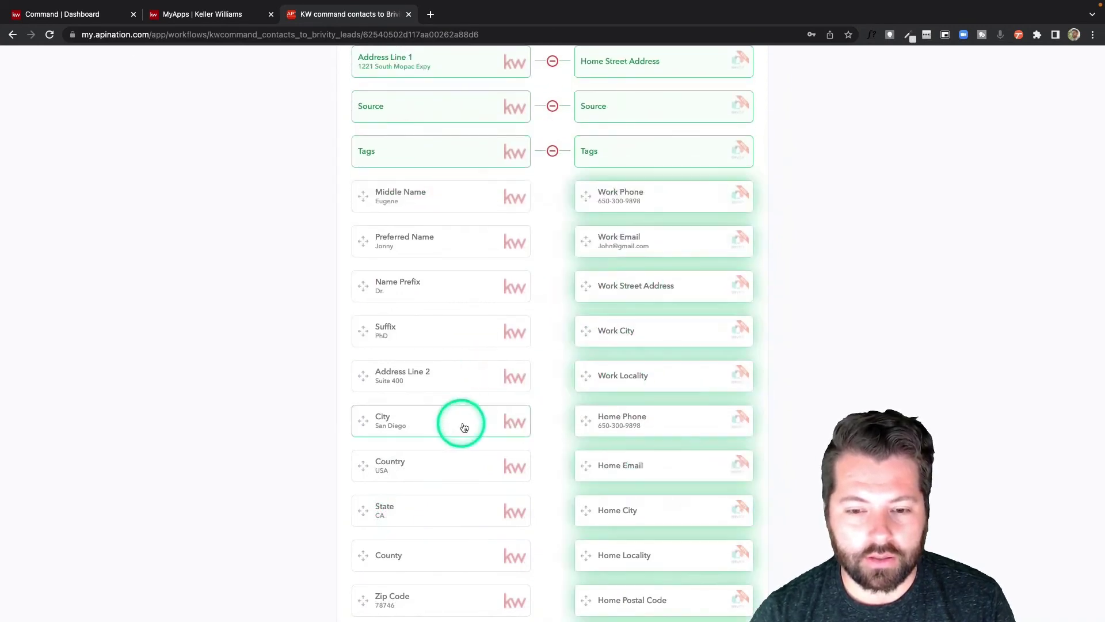
pyautogui.click(646, 517)
pyautogui.click(430, 511)
pyautogui.click(602, 550)
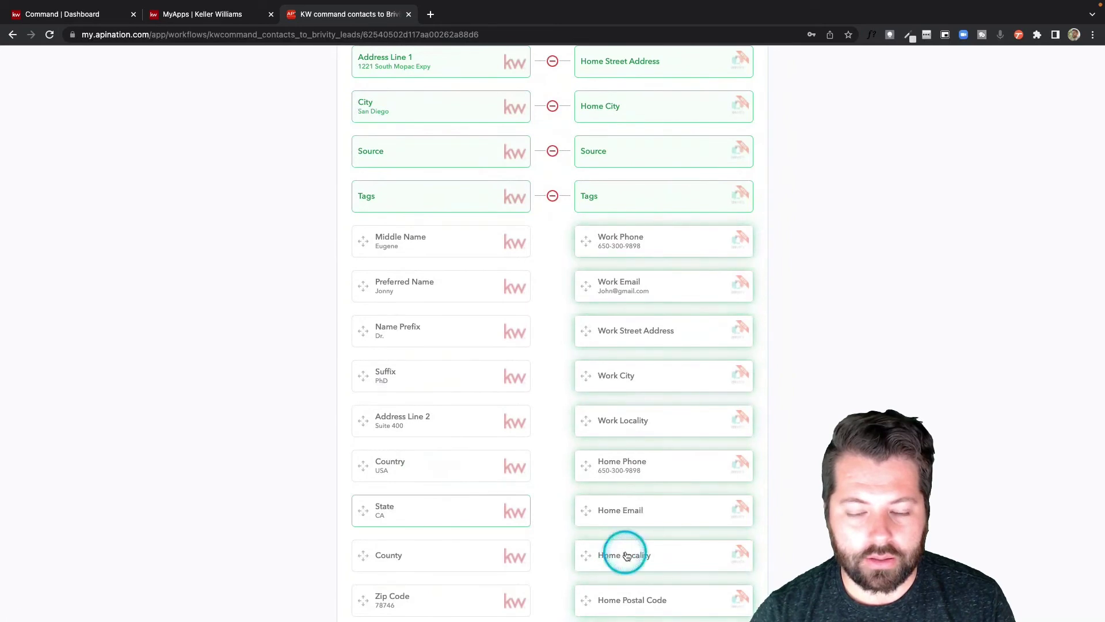
pyautogui.click(431, 598)
pyautogui.click(626, 611)
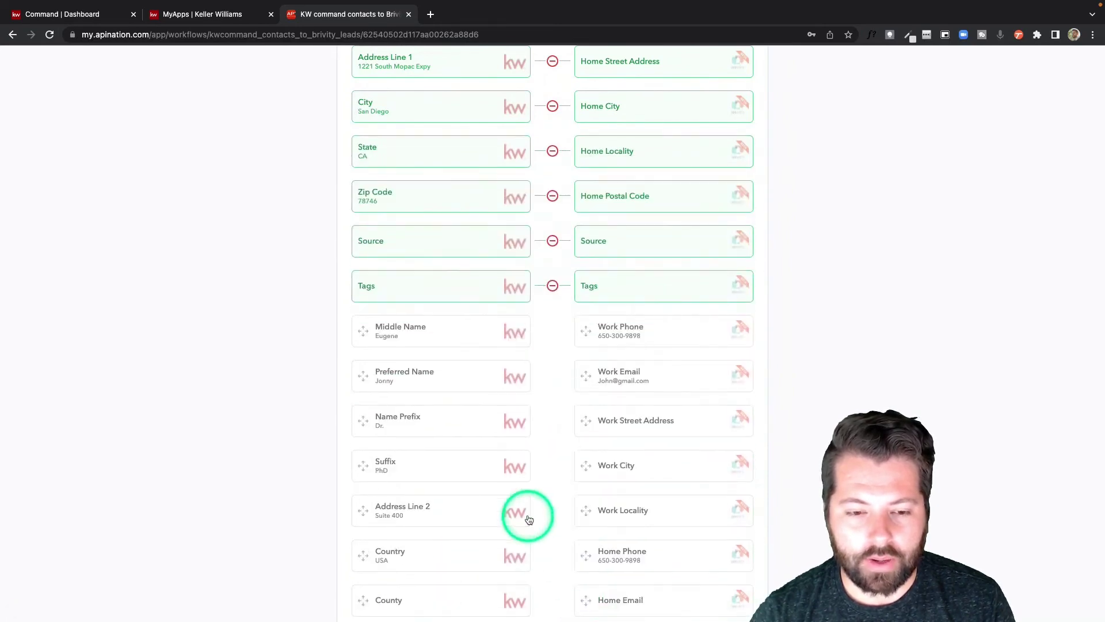
# Link KW Command's Neighborhood Name to Brivity's Description field
pyautogui.scroll(-4, 527, 518)
pyautogui.scroll(-5, 528, 519)
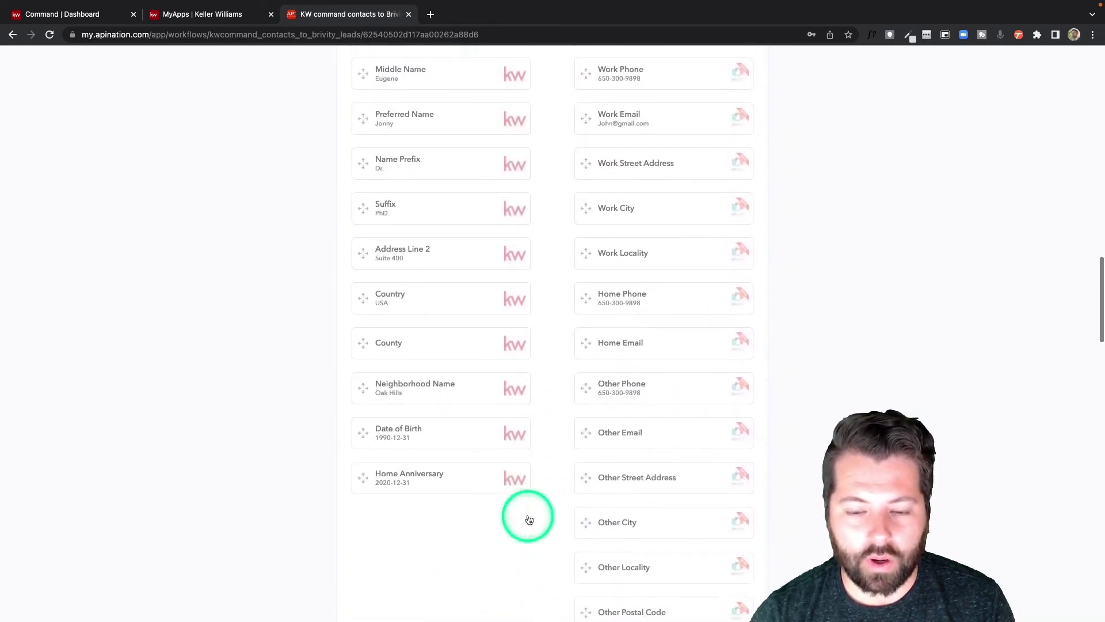
pyautogui.scroll(-11, 528, 518)
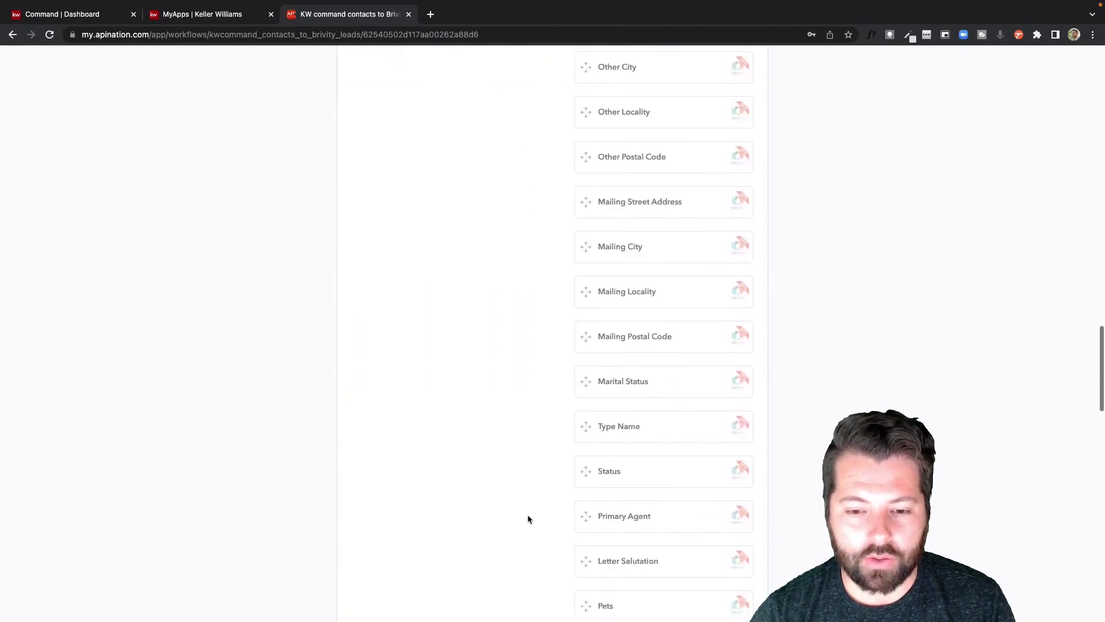
pyautogui.scroll(-4, 528, 519)
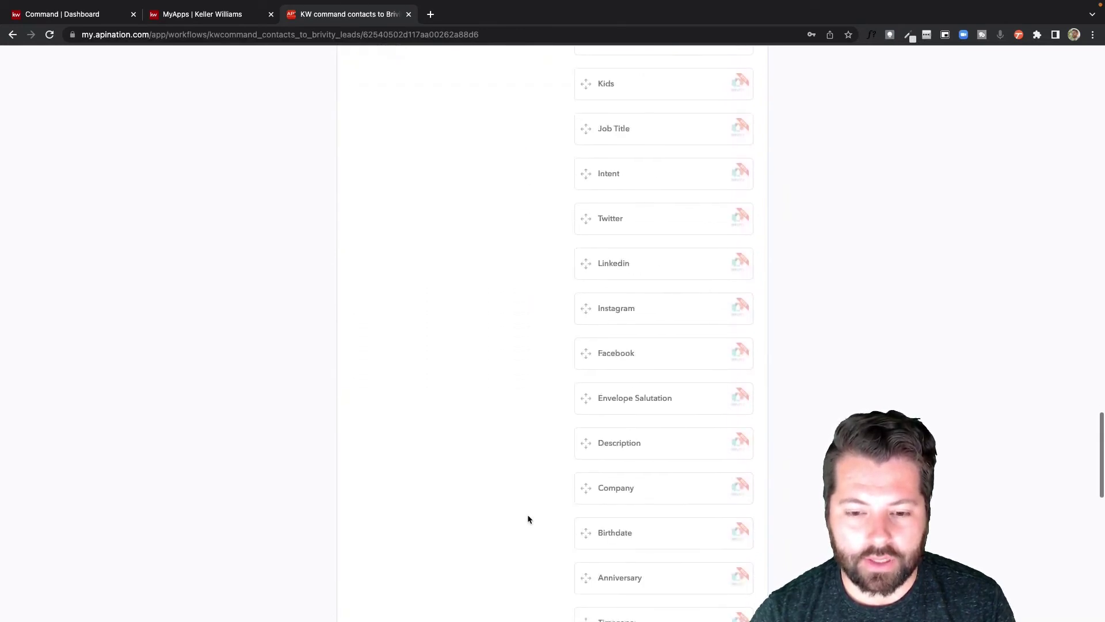
pyautogui.click(611, 342)
pyautogui.scroll(15, 545, 328)
pyautogui.moveTo(580, 344); pyautogui.dragTo(399, 351)
pyautogui.scroll(1, 545, 328)
pyautogui.scroll(9, 534, 454)
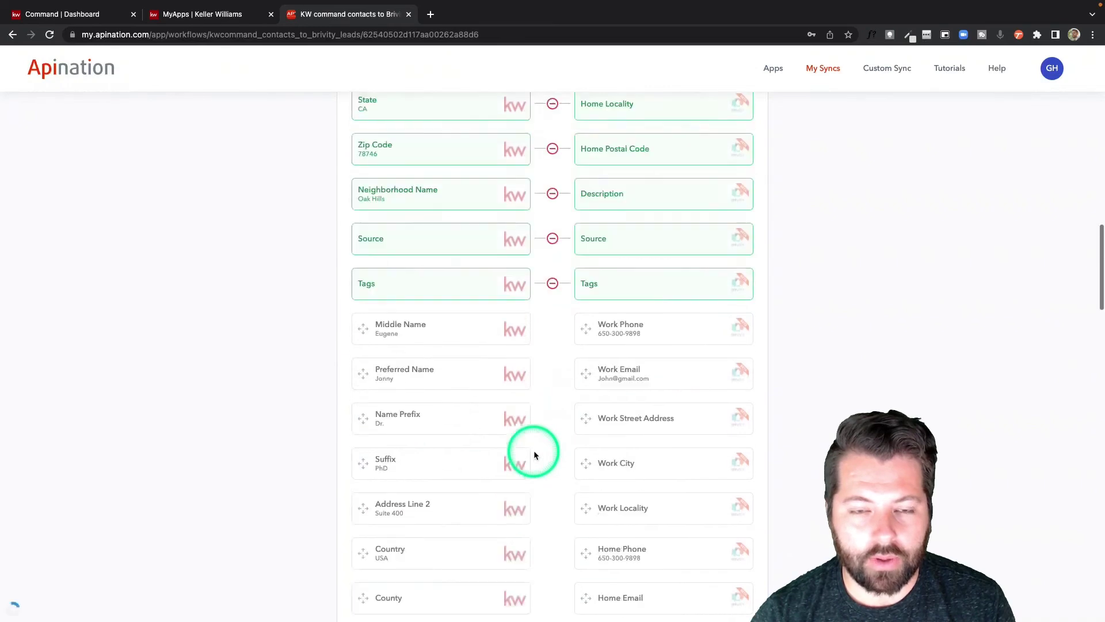